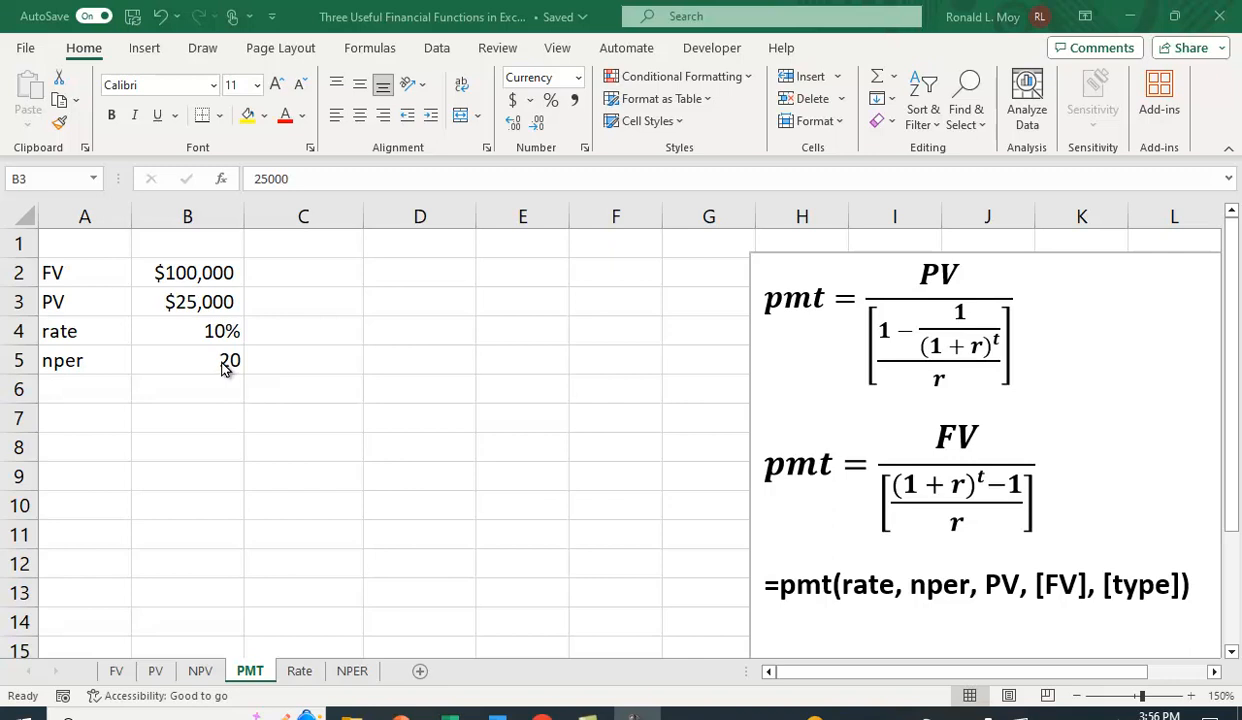
In C2 on the PMT sheet, enter the formula =pmt(B4,B5,0,B2) to compute the payment from the future value.
{"action": "left_click", "coordinate": [300, 272]}
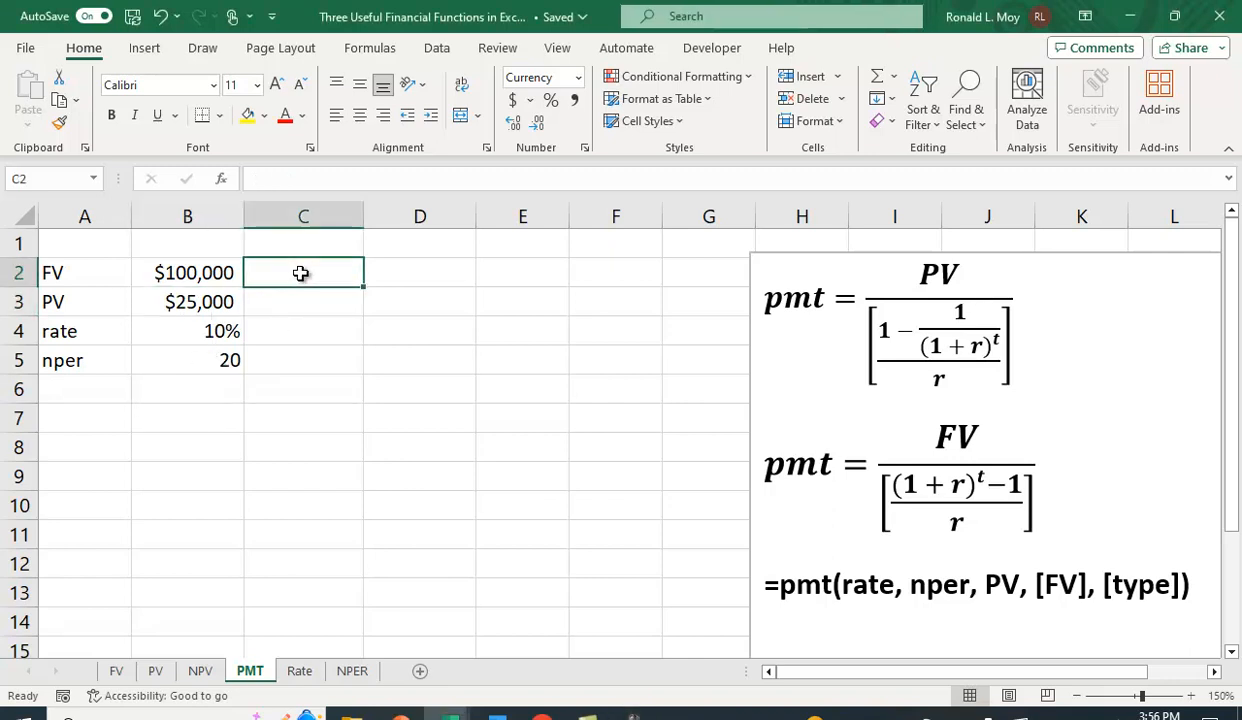
{"action": "type", "text": "="}
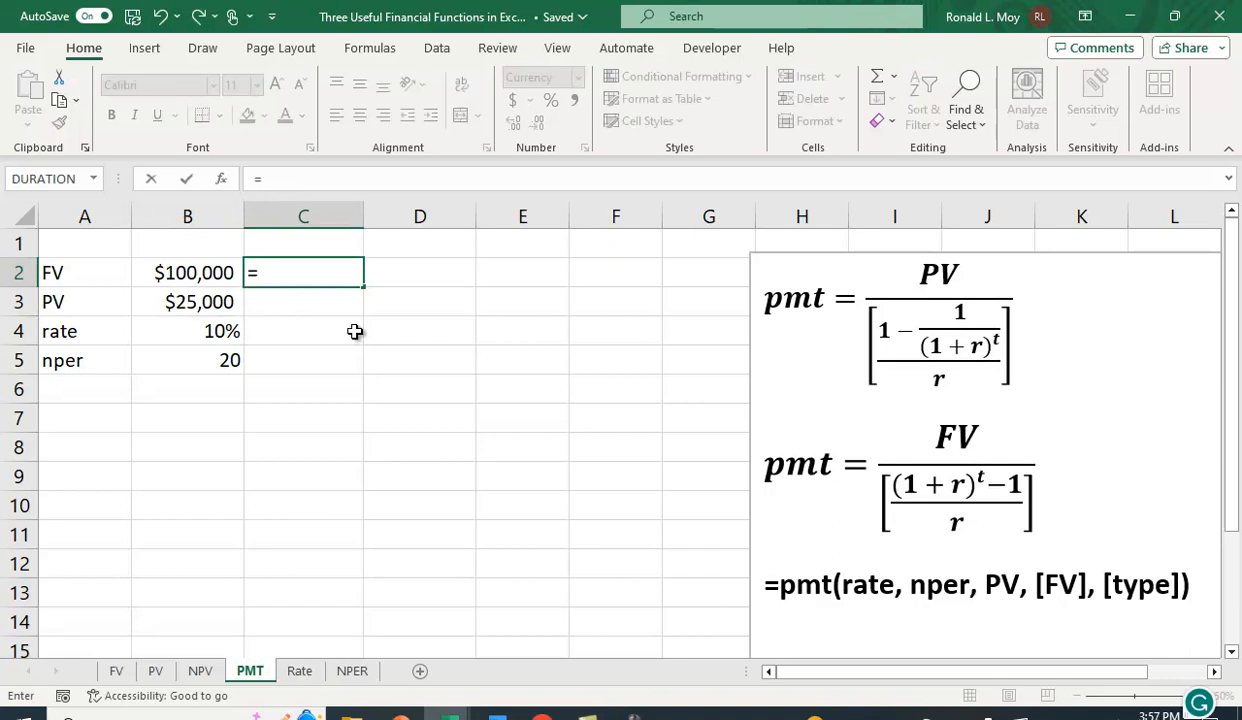
{"action": "type", "text": "pmt("}
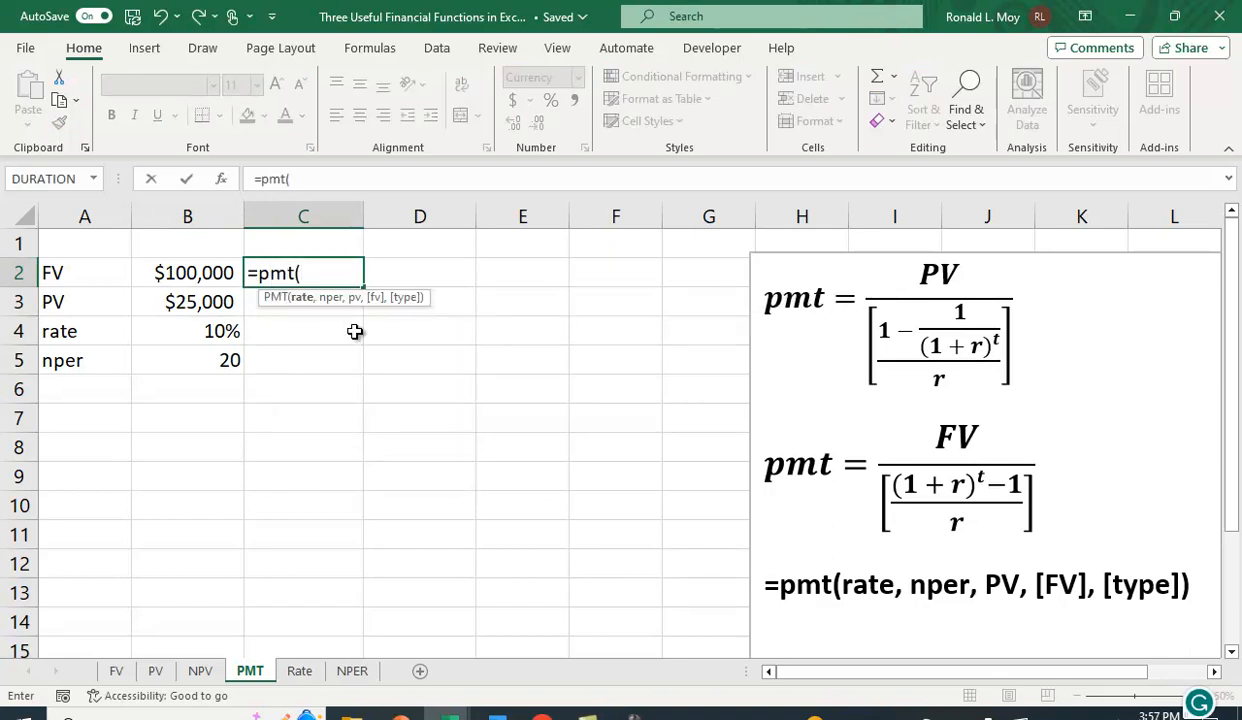
{"action": "left_click", "coordinate": [238, 330]}
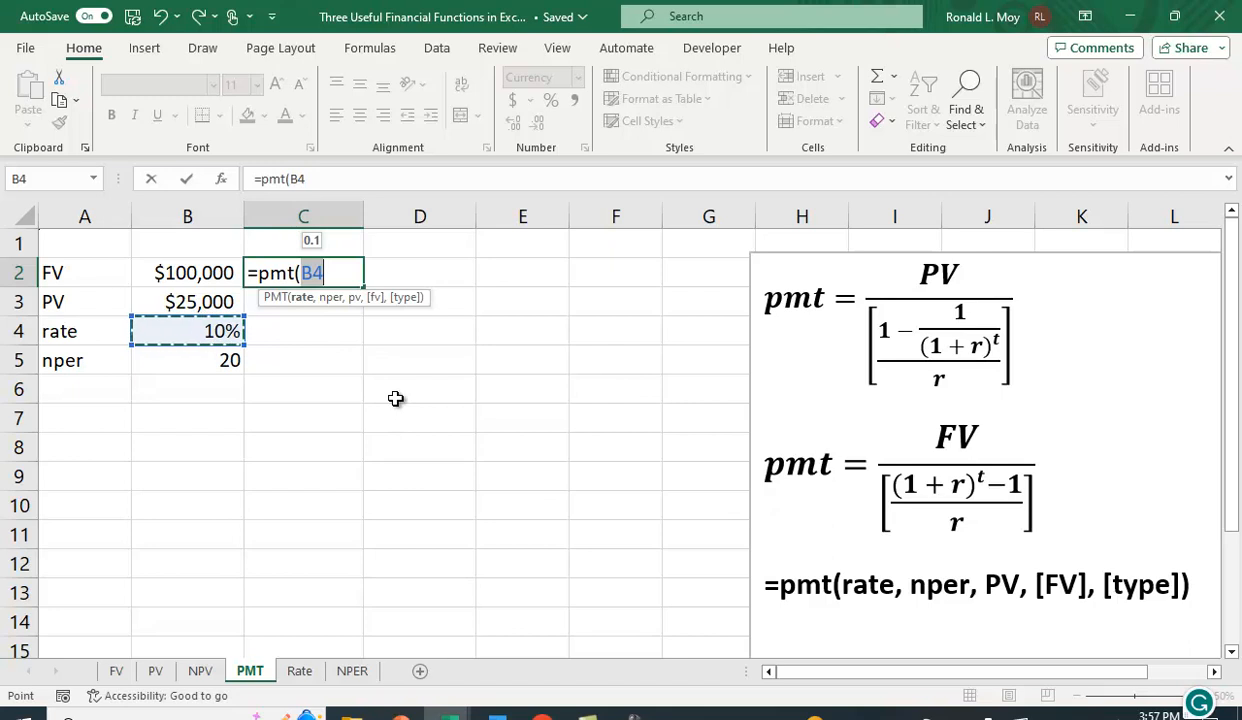
{"action": "type", "text": ","}
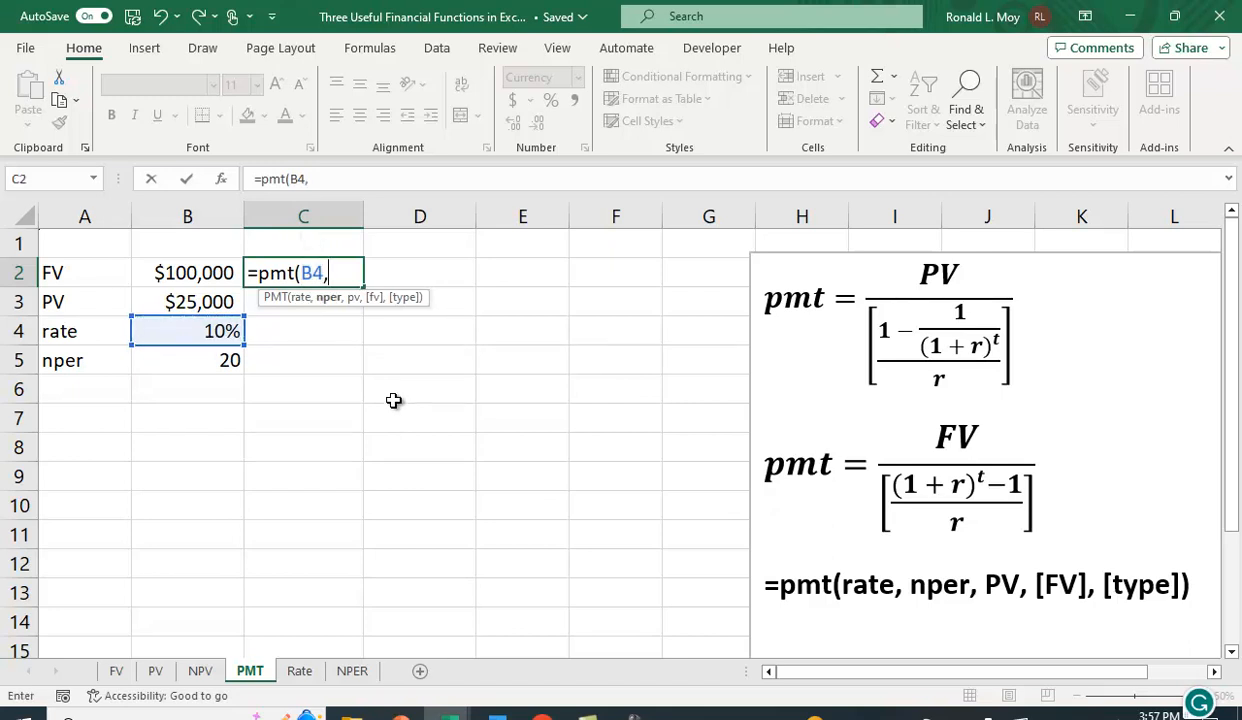
{"action": "left_click", "coordinate": [215, 364]}
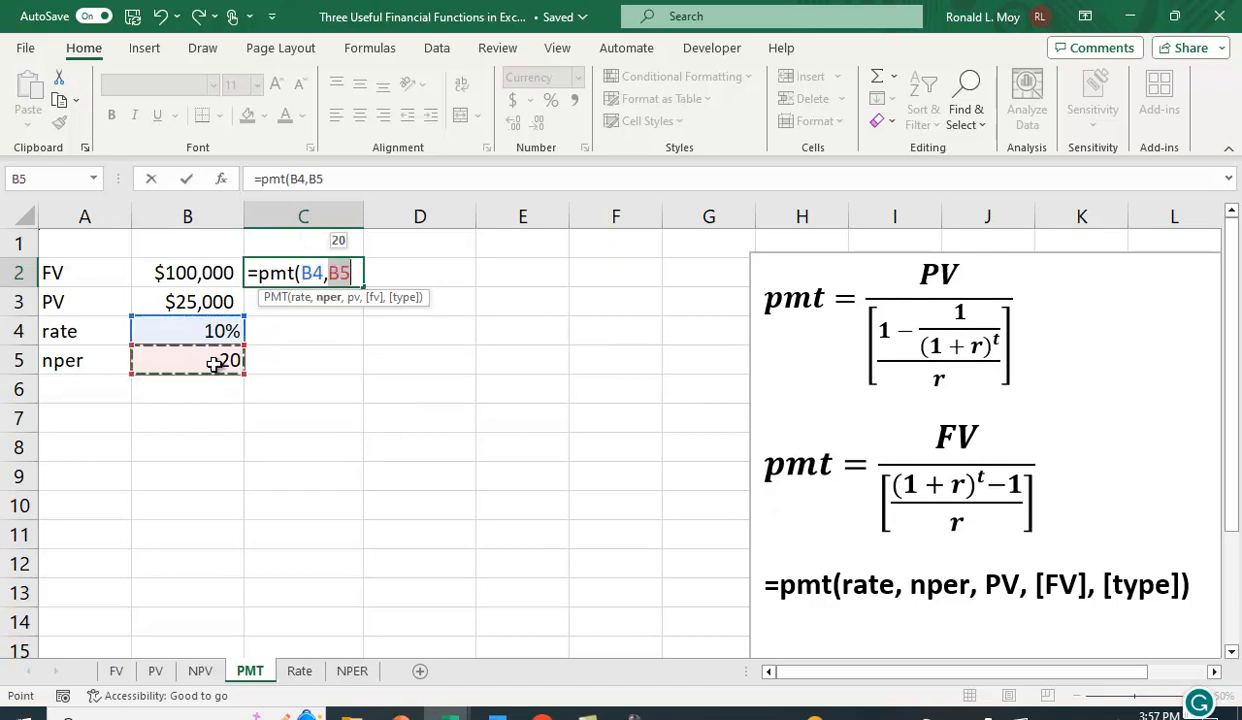
{"action": "type", "text": ","}
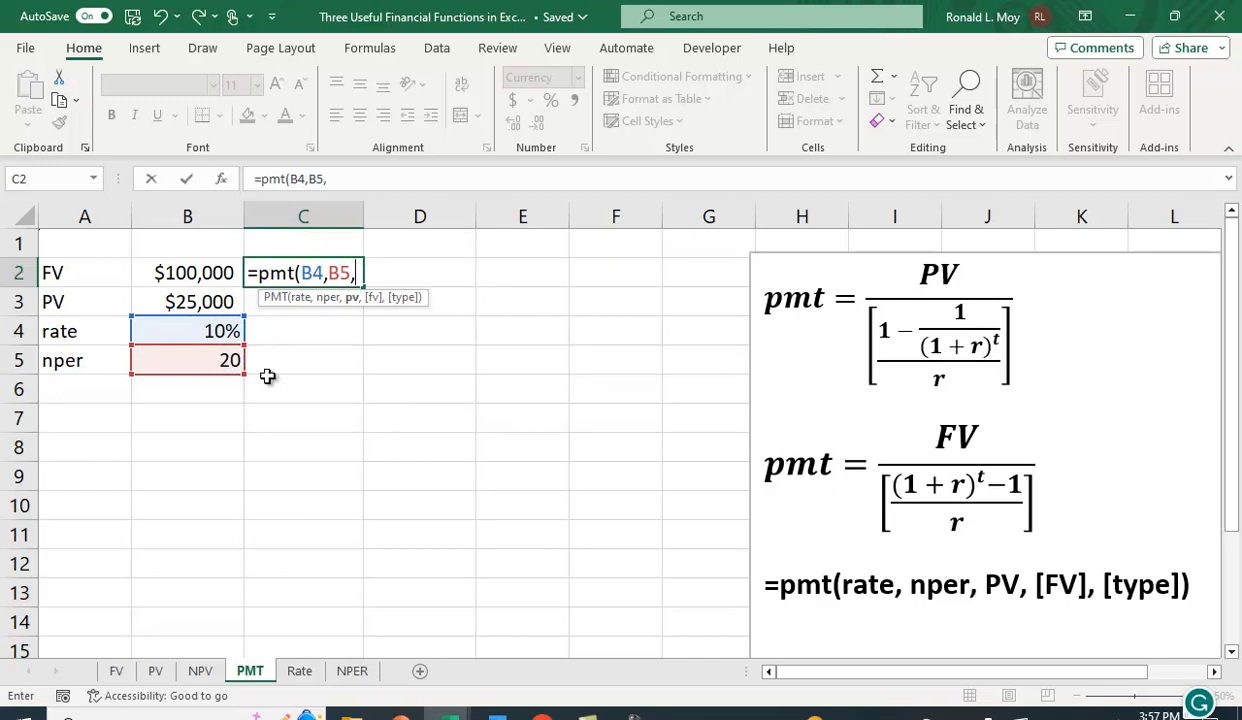
{"action": "type", "text": "0,"}
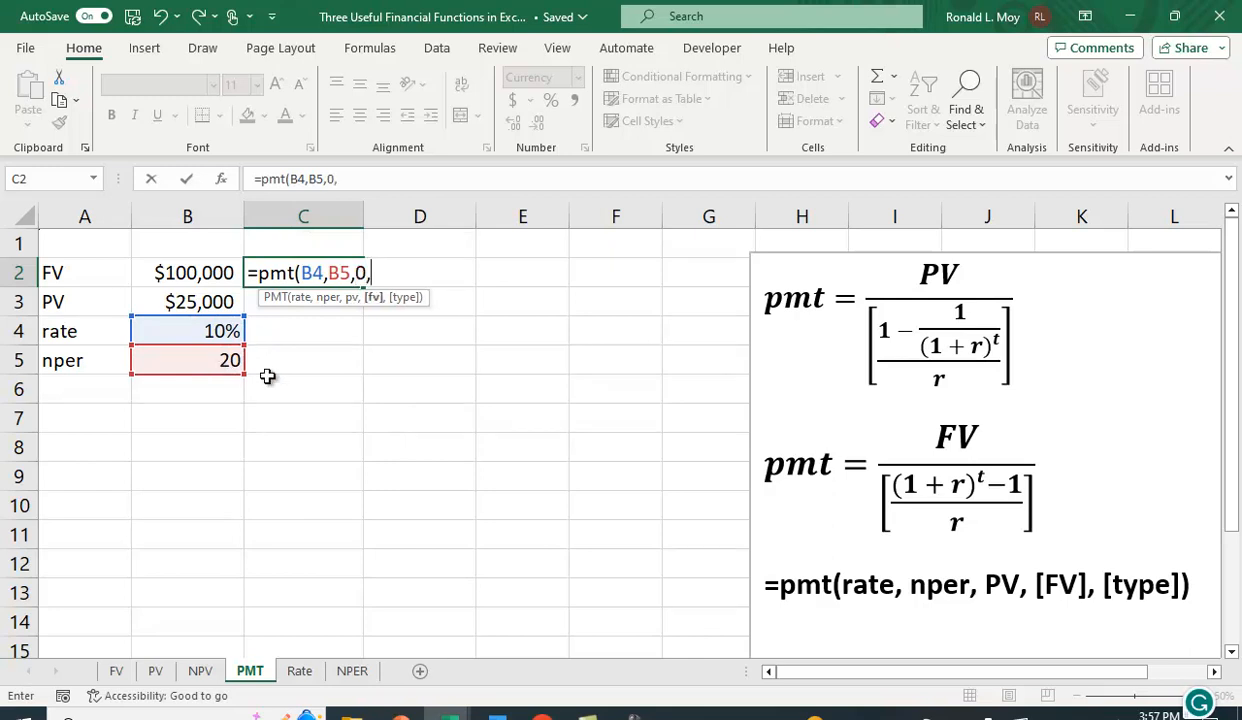
{"action": "left_click", "coordinate": [184, 275]}
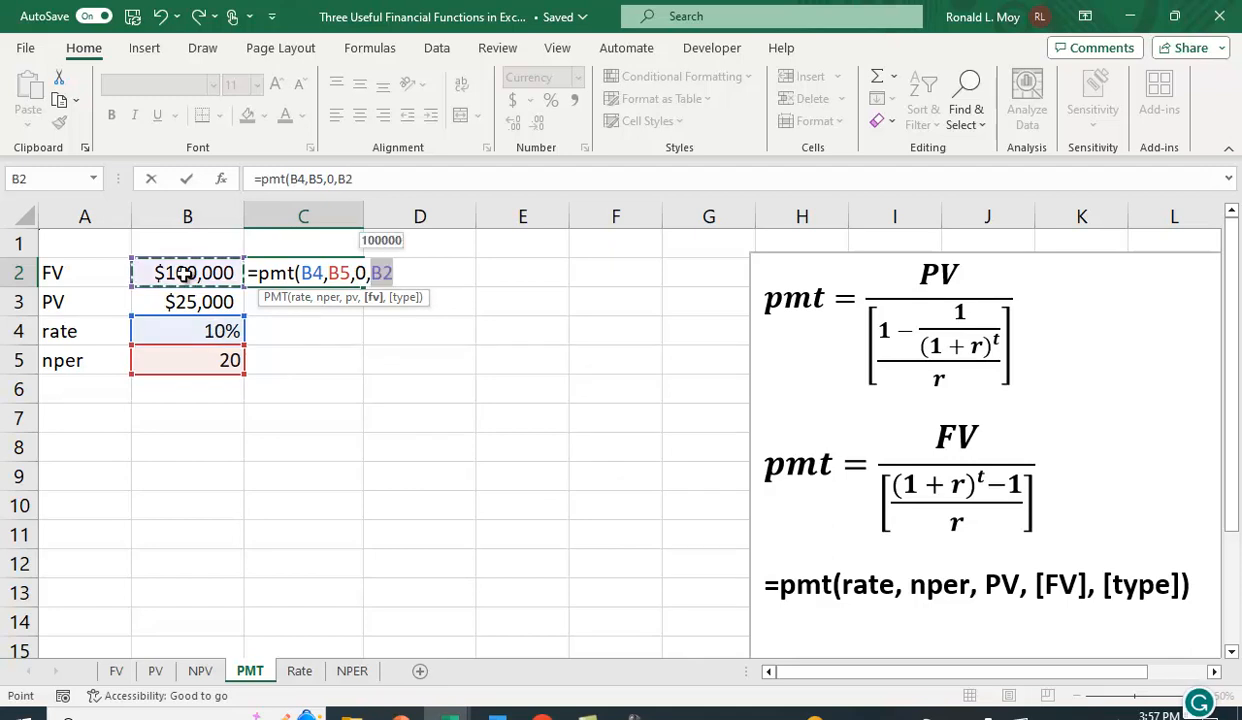
{"action": "type", "text": ")"}
{"action": "key", "text": "Return"}
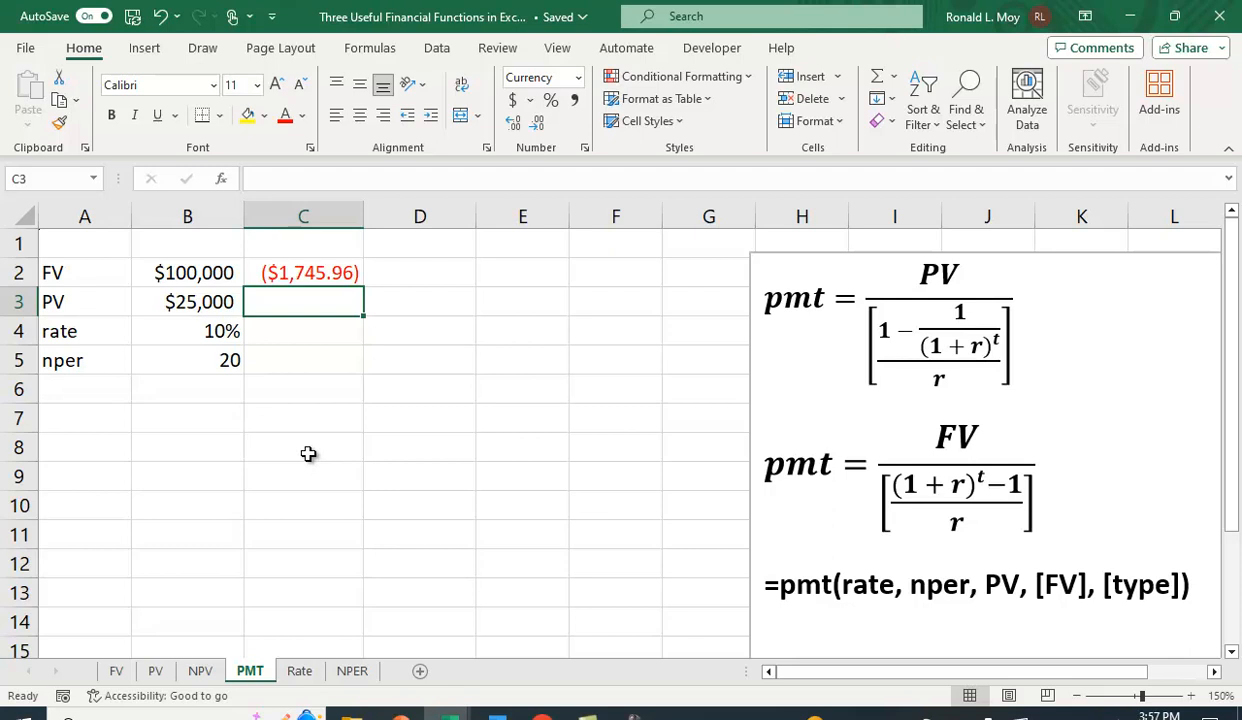
In C3, enter the formula =pmt(B4,B5,B3) to compute the payment from the present value.
{"action": "type", "text": "=p"}
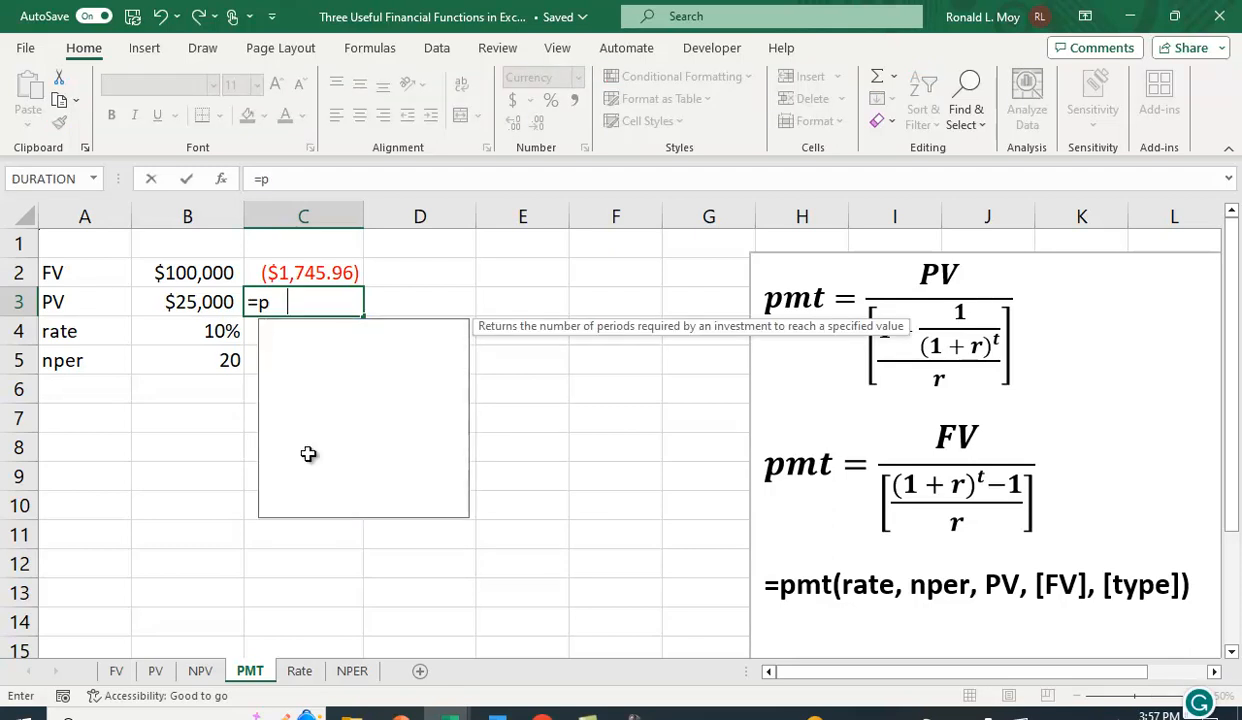
{"action": "type", "text": "mt("}
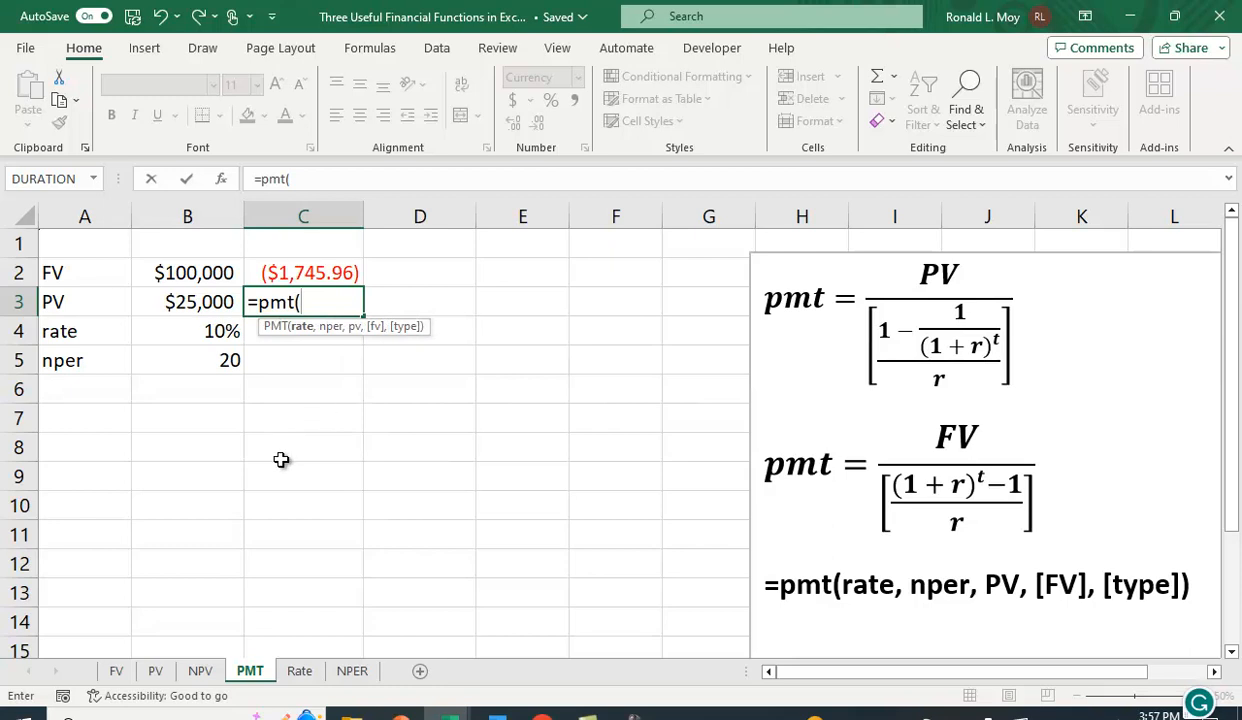
{"action": "left_click", "coordinate": [205, 333]}
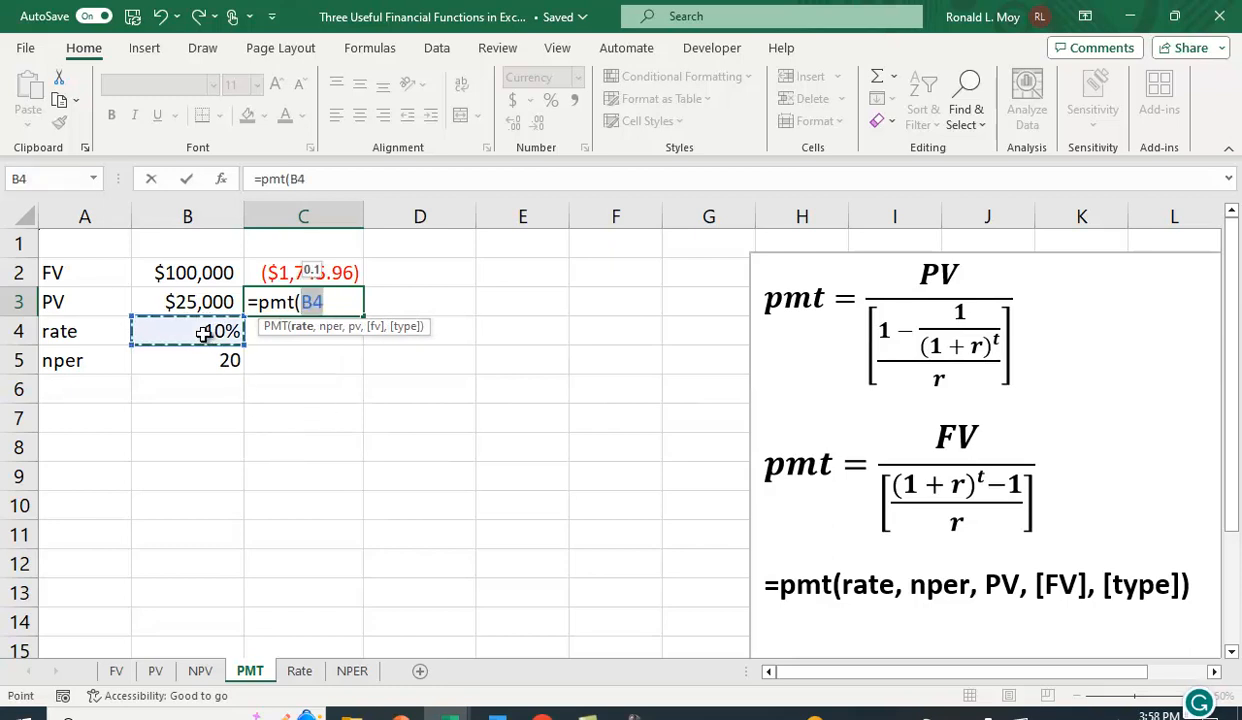
{"action": "type", "text": ","}
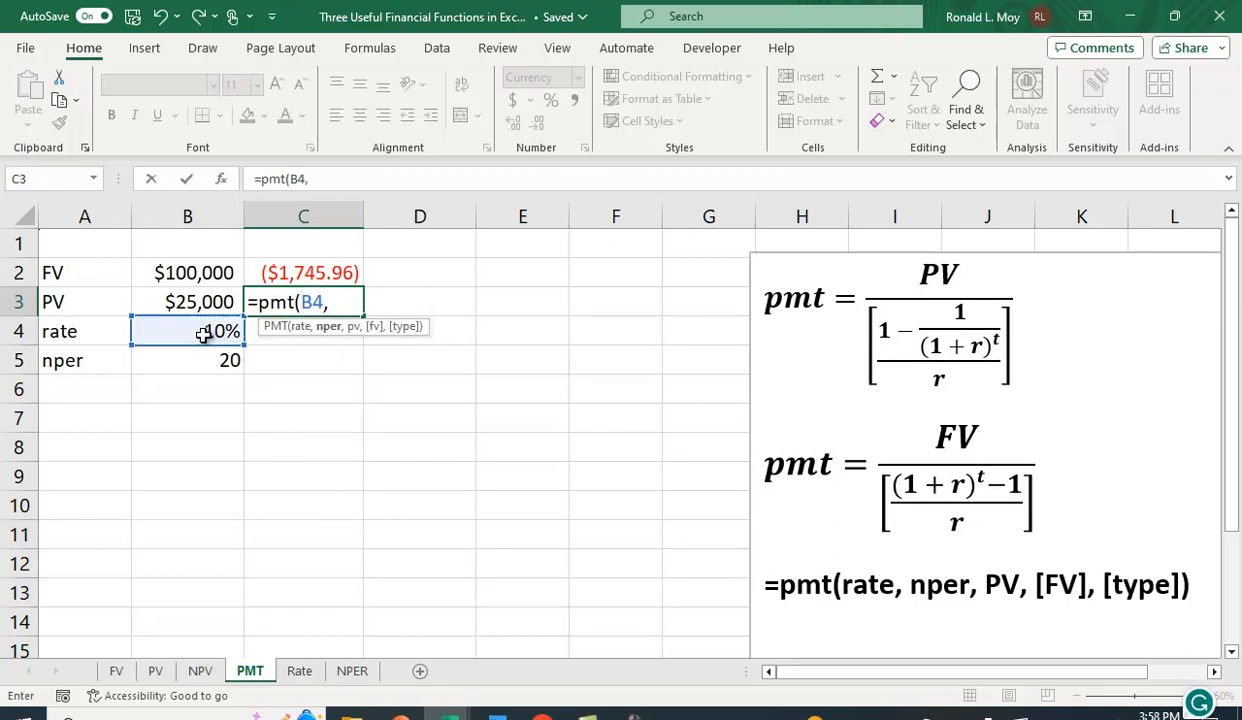
{"action": "left_click", "coordinate": [206, 360]}
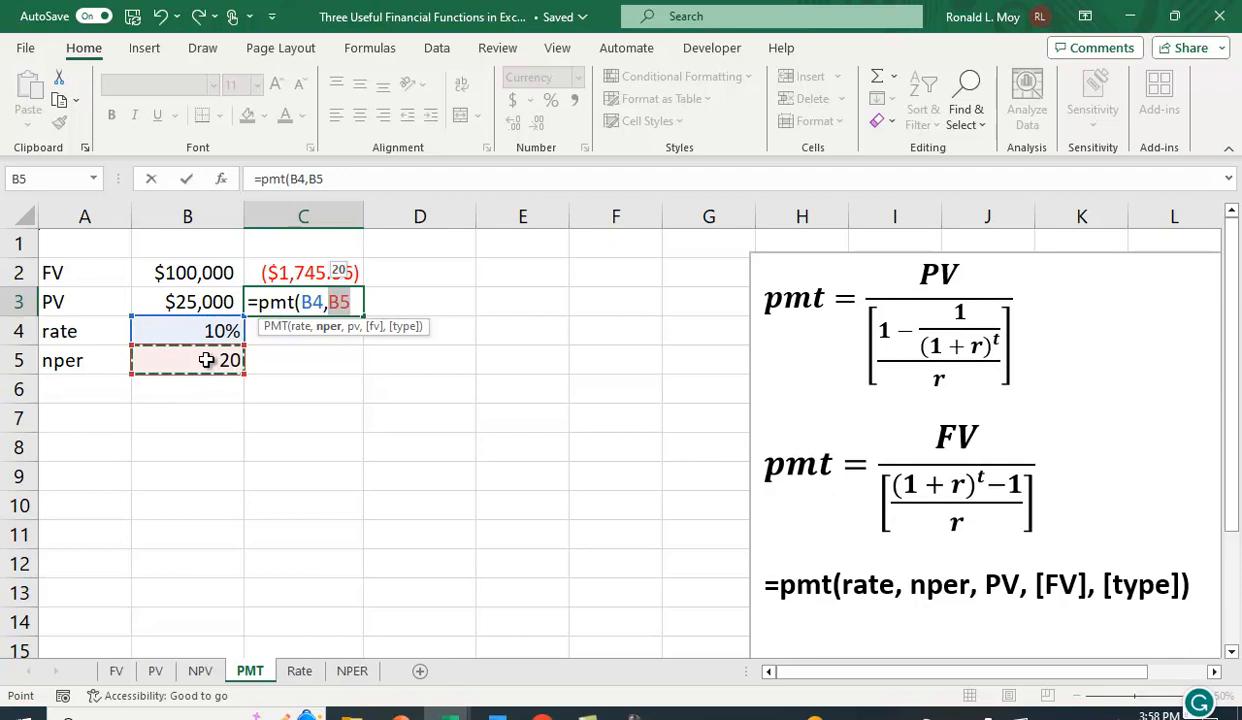
{"action": "type", "text": ","}
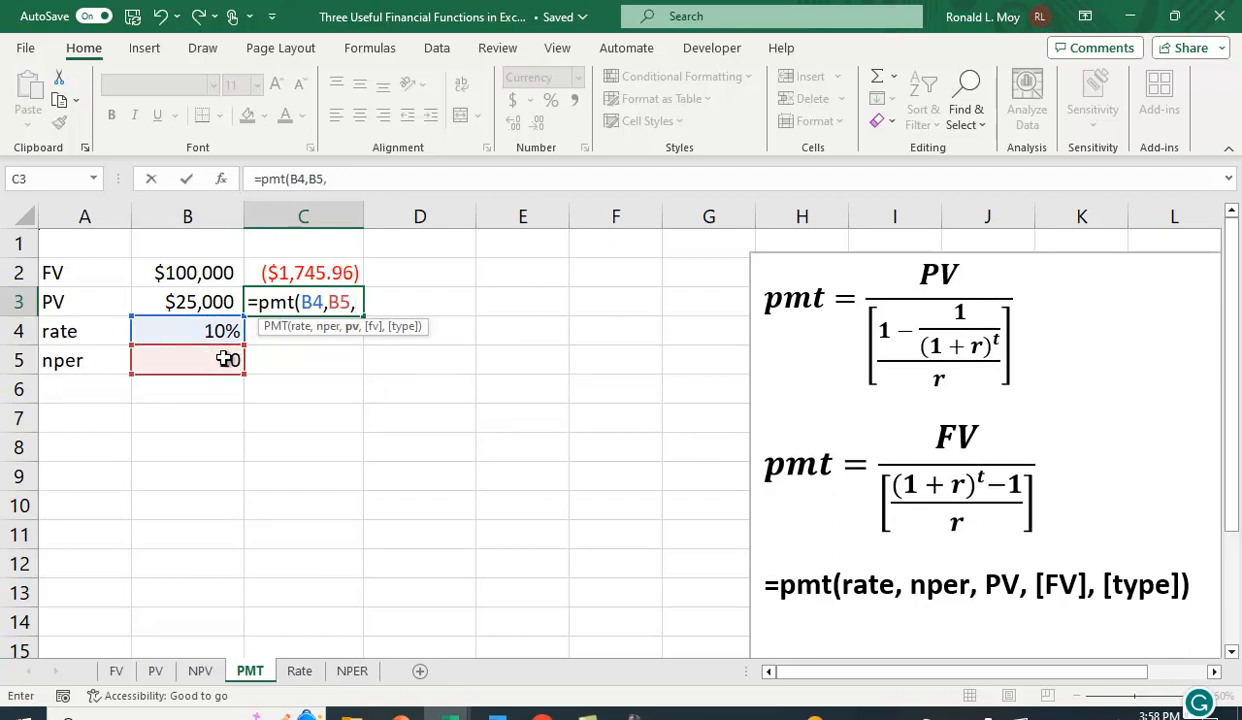
{"action": "left_click", "coordinate": [198, 306]}
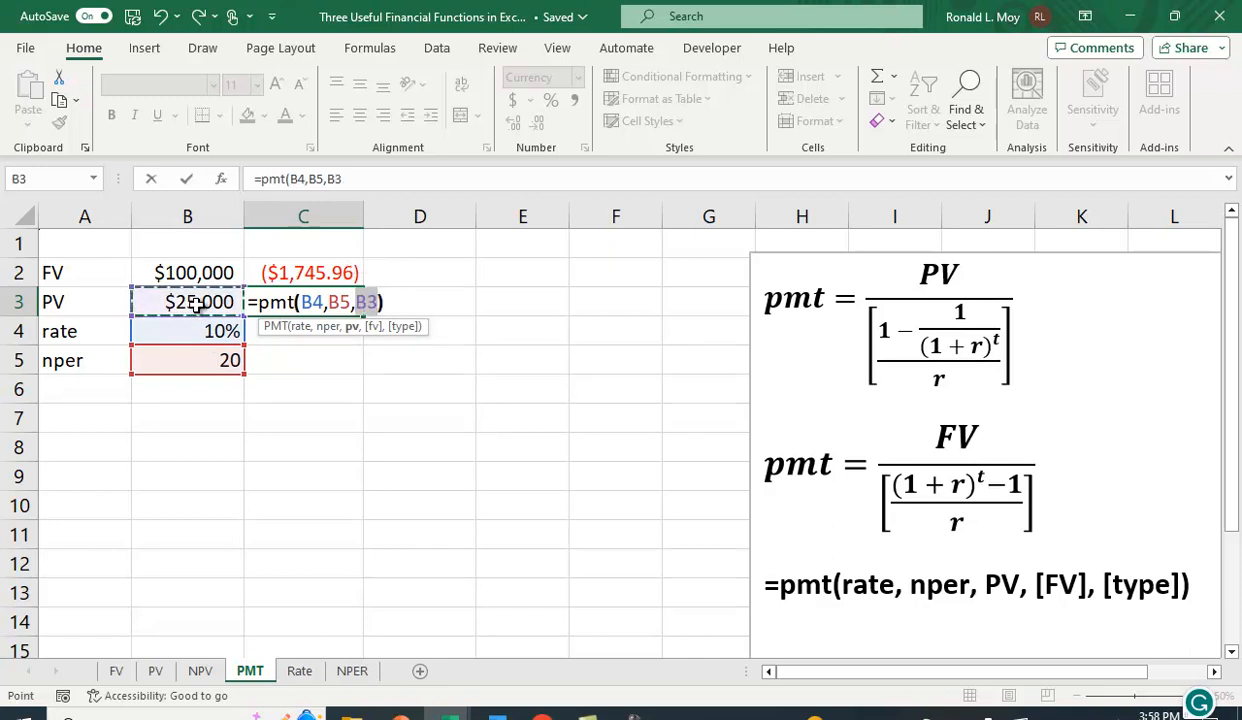
{"action": "type", "text": ")"}
{"action": "key", "text": "Return"}
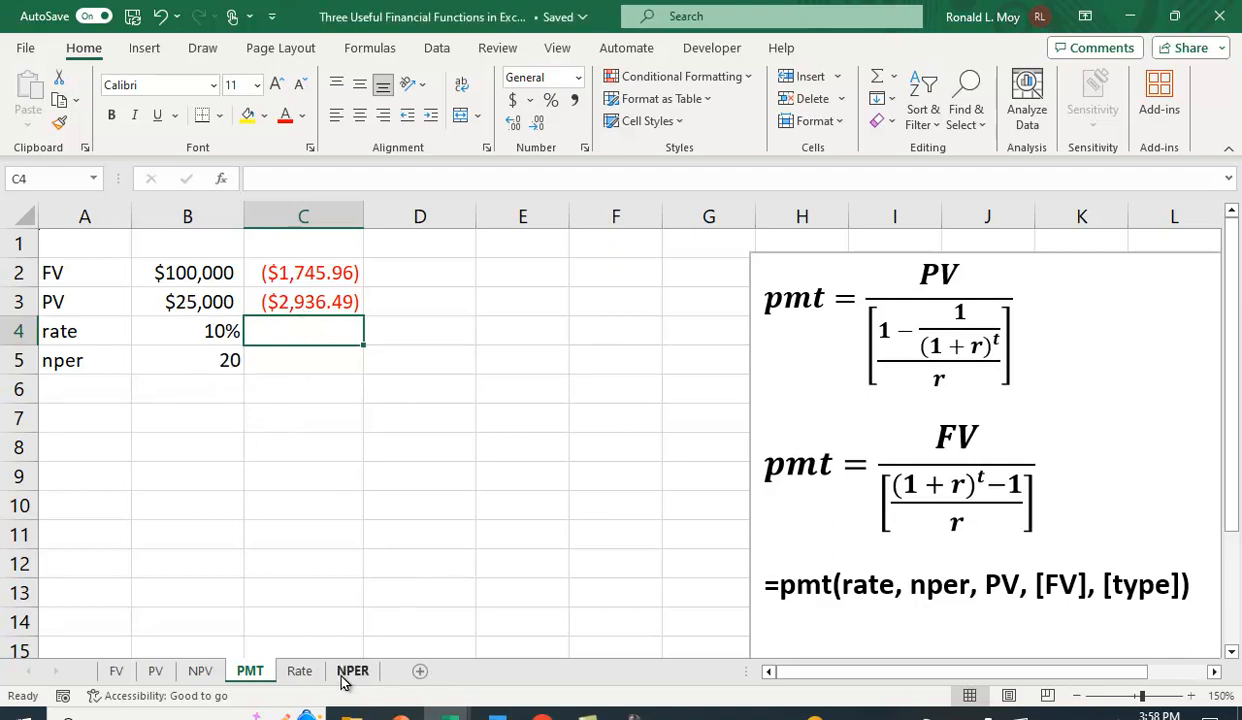
On the Rate sheet, enter the formula =(B2/B3)^(1/B4)-1 in B6 to compute the rate manually.
{"action": "left_click", "coordinate": [298, 673]}
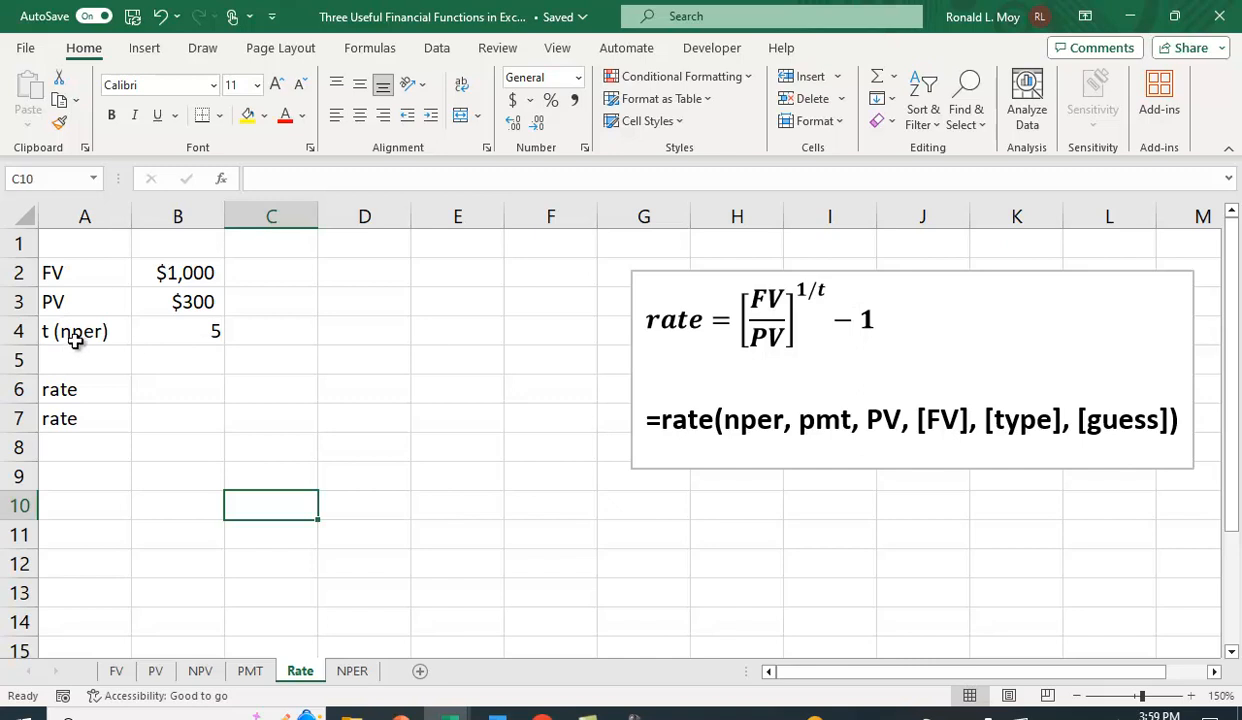
{"action": "left_click", "coordinate": [190, 390]}
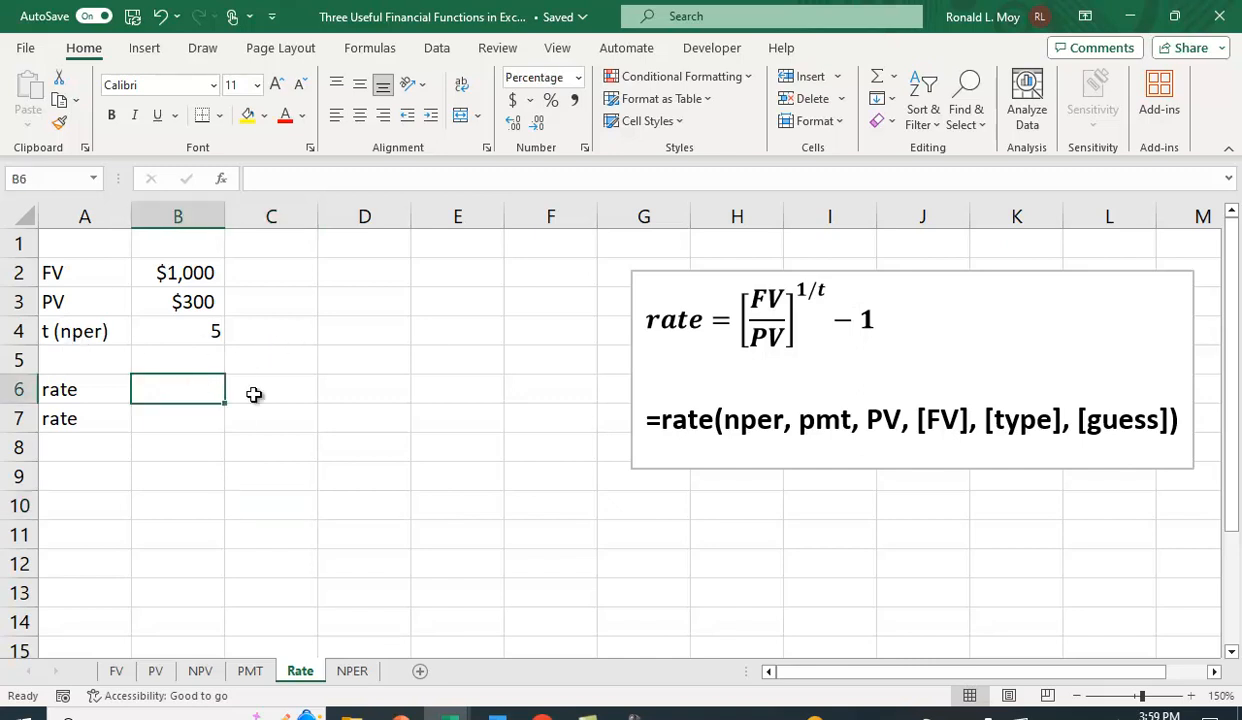
{"action": "type", "text": "="}
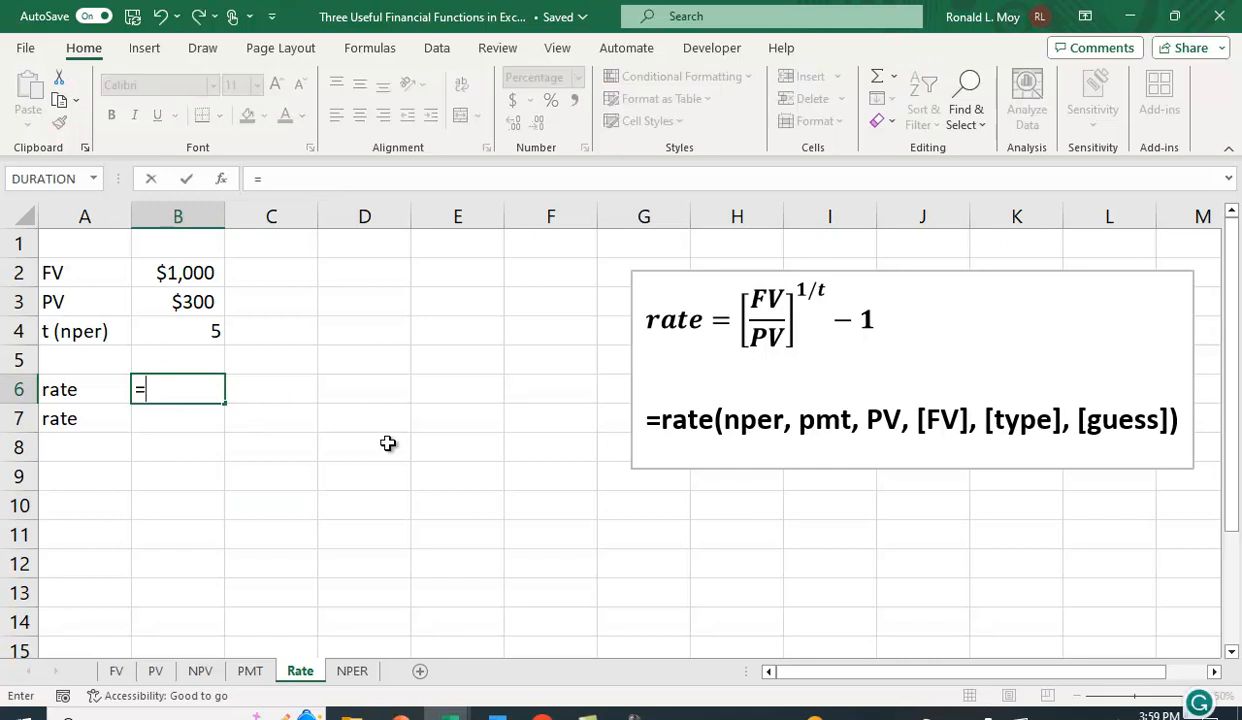
{"action": "type", "text": "("}
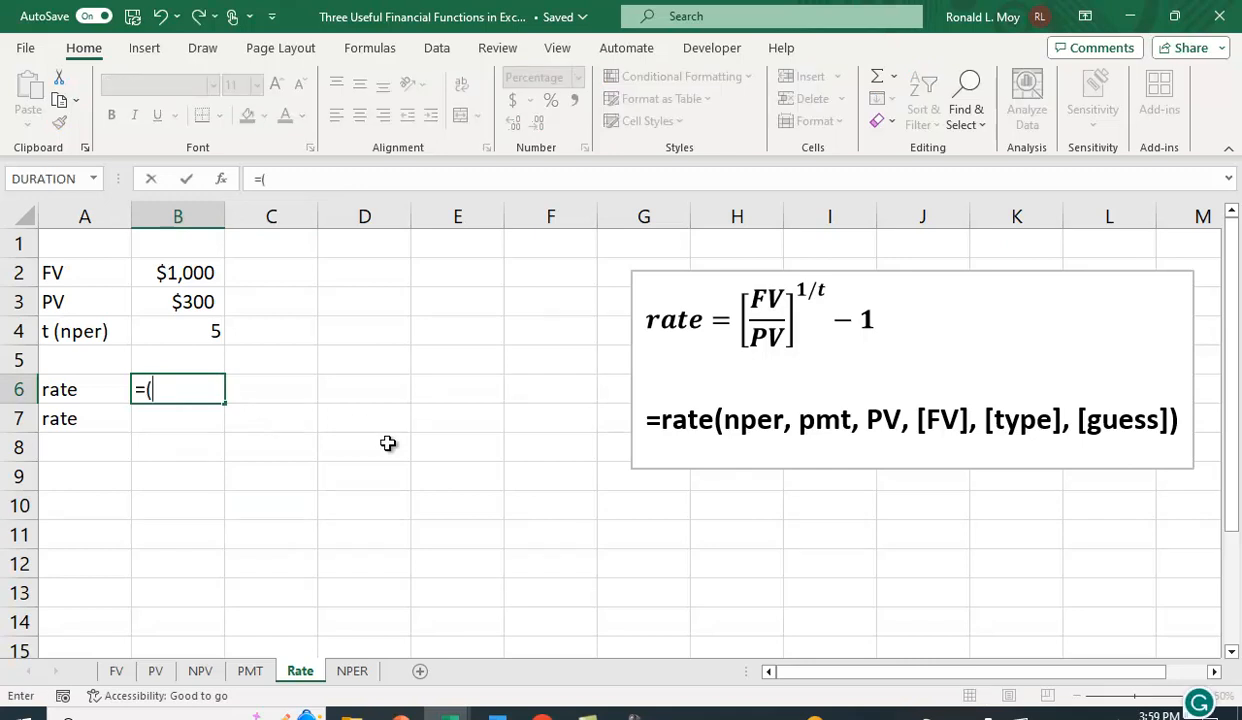
{"action": "left_click", "coordinate": [168, 272]}
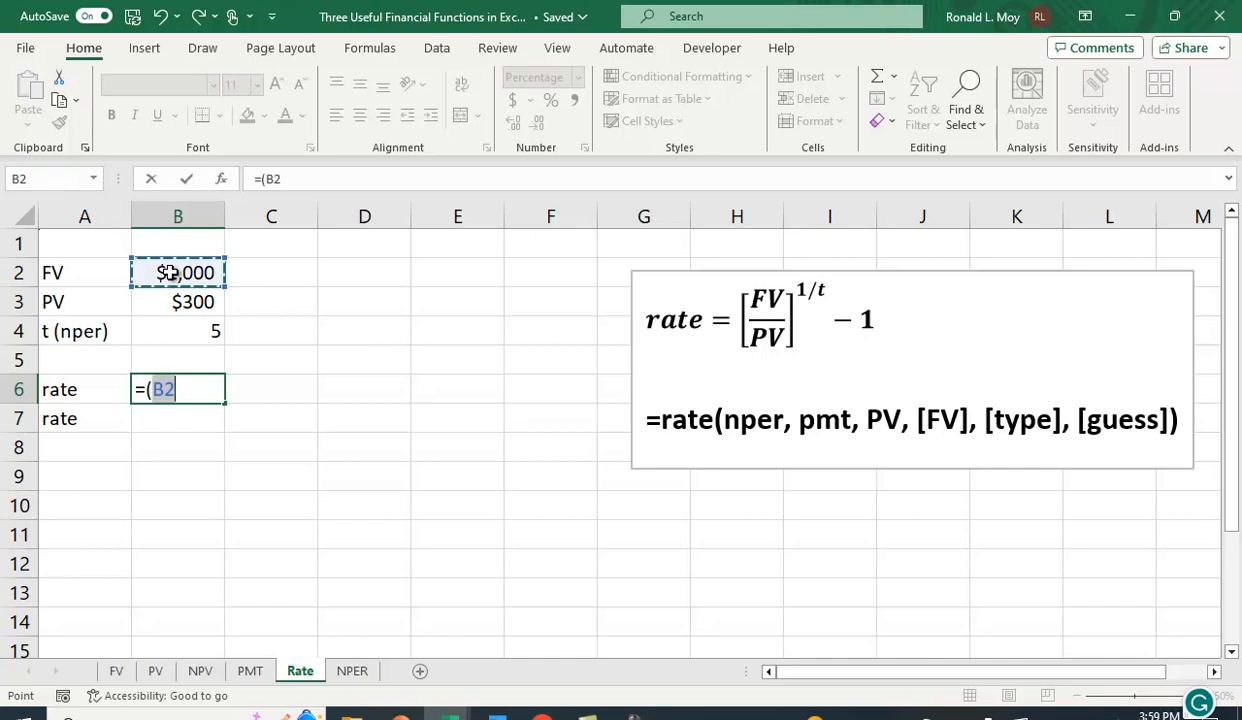
{"action": "type", "text": "/"}
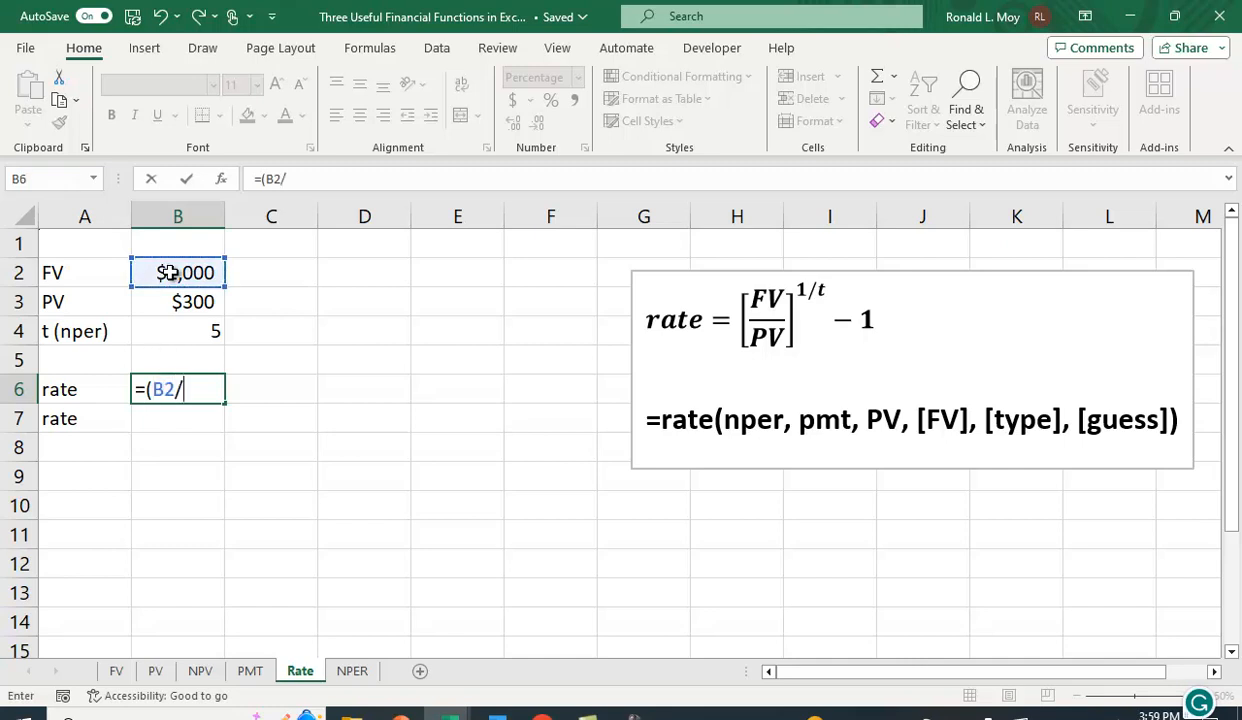
{"action": "left_click", "coordinate": [178, 301]}
{"action": "type", "text": ")^"}
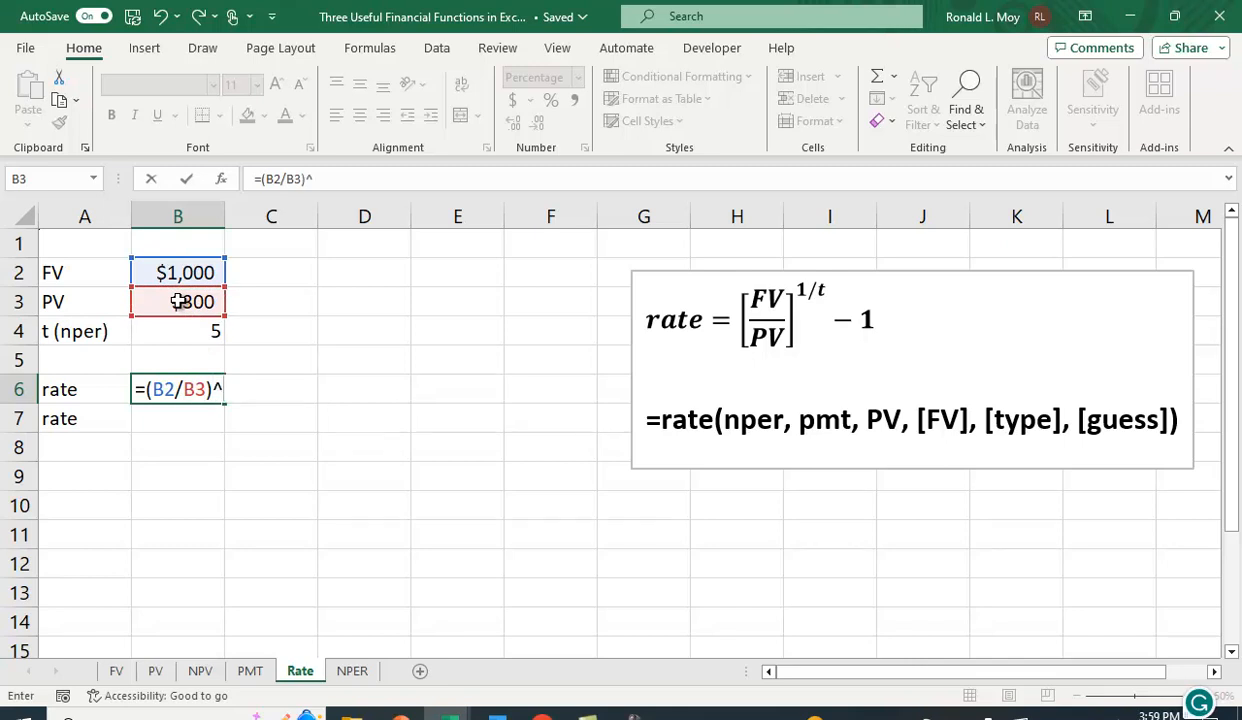
{"action": "type", "text": "(1/"}
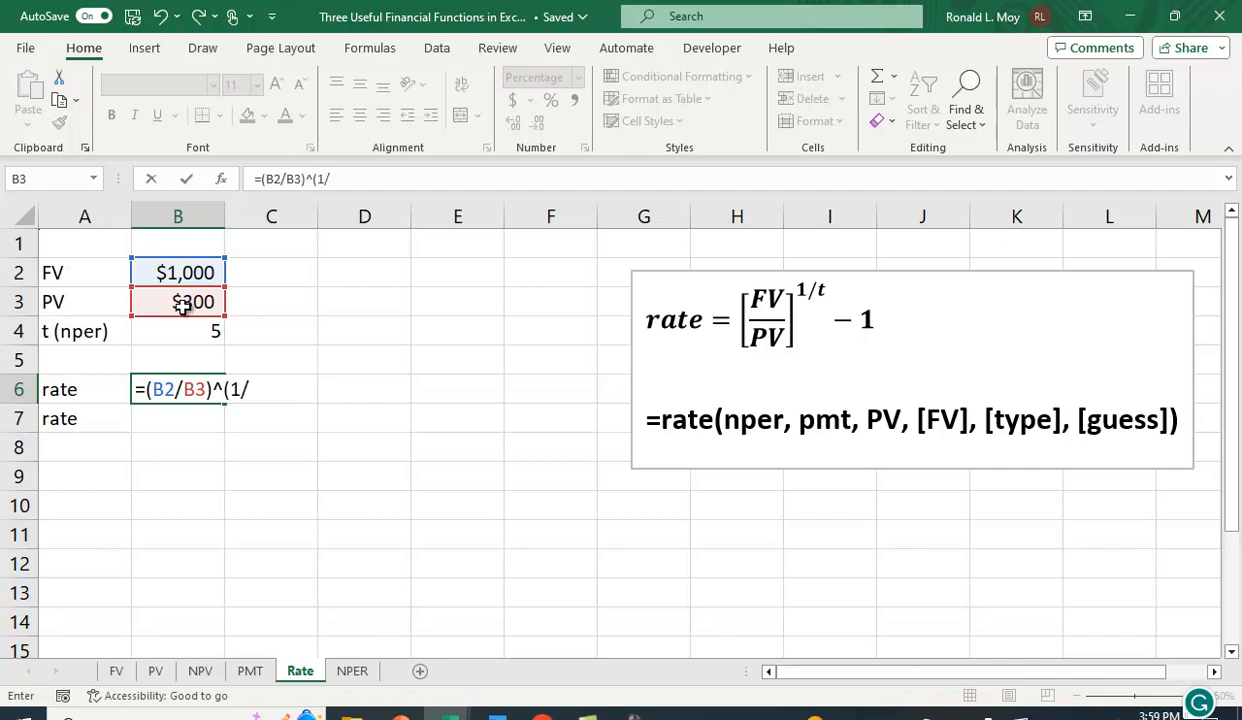
{"action": "left_click", "coordinate": [186, 330]}
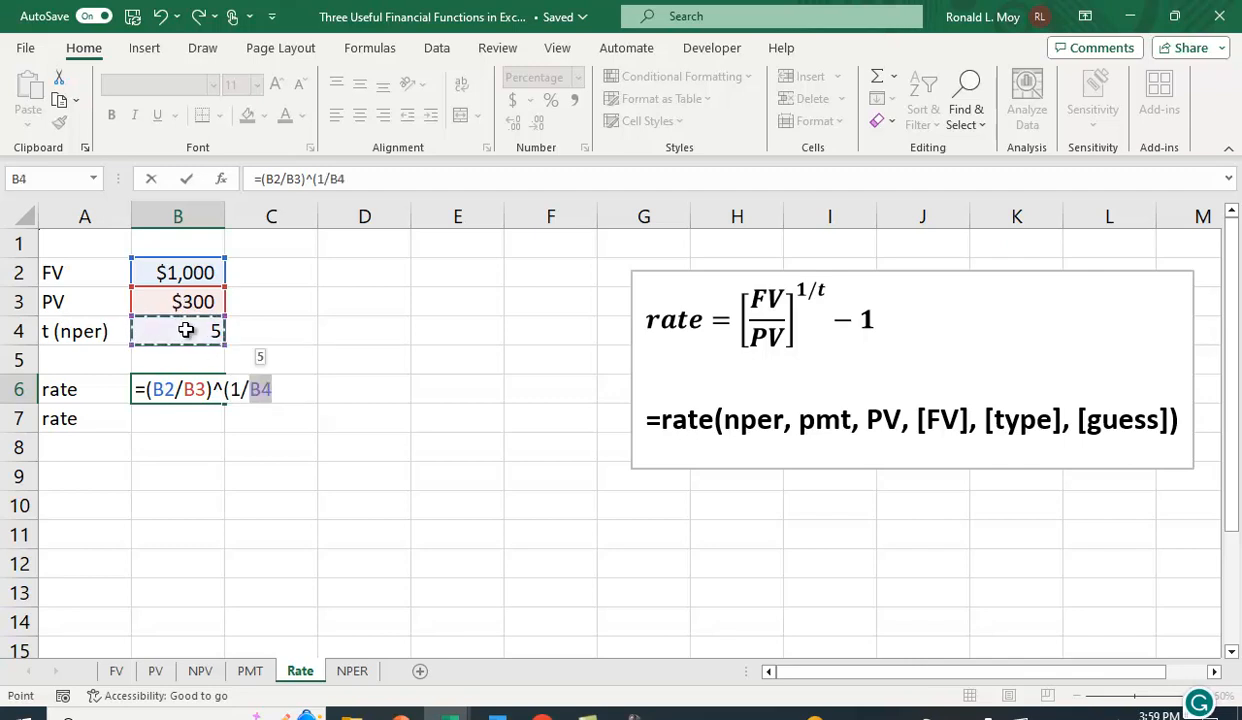
{"action": "type", "text": ")-1"}
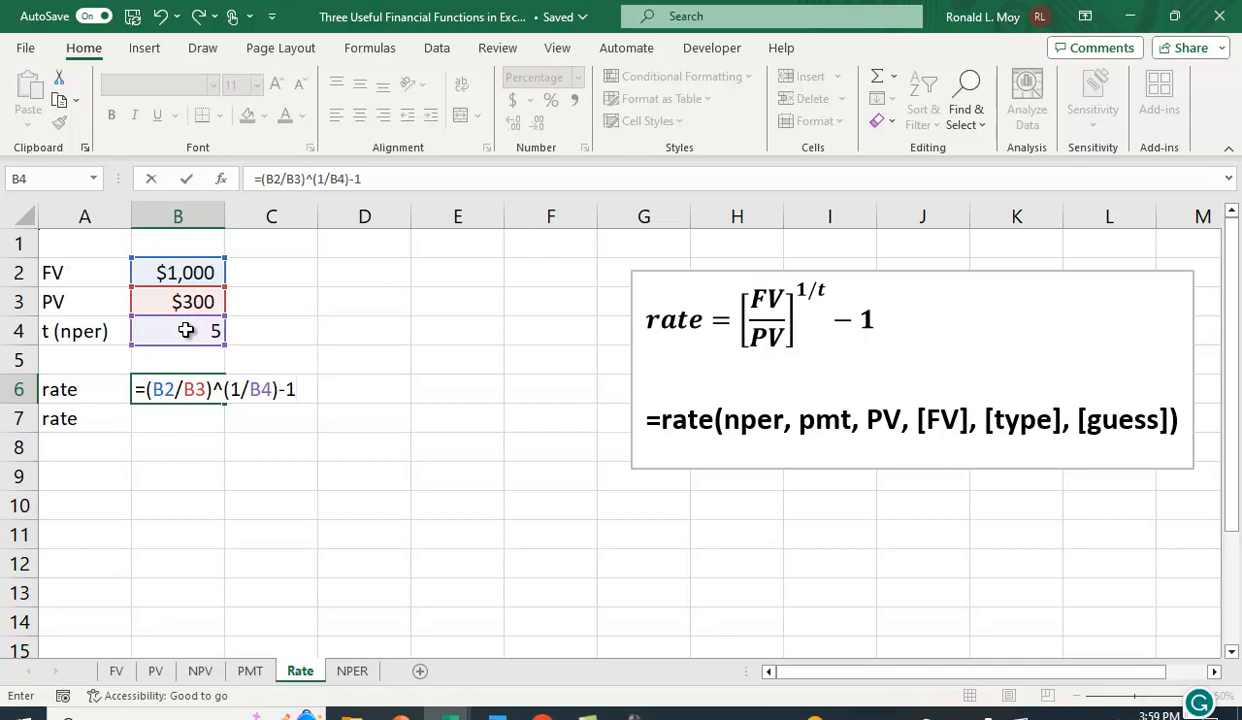
{"action": "key", "text": "Return"}
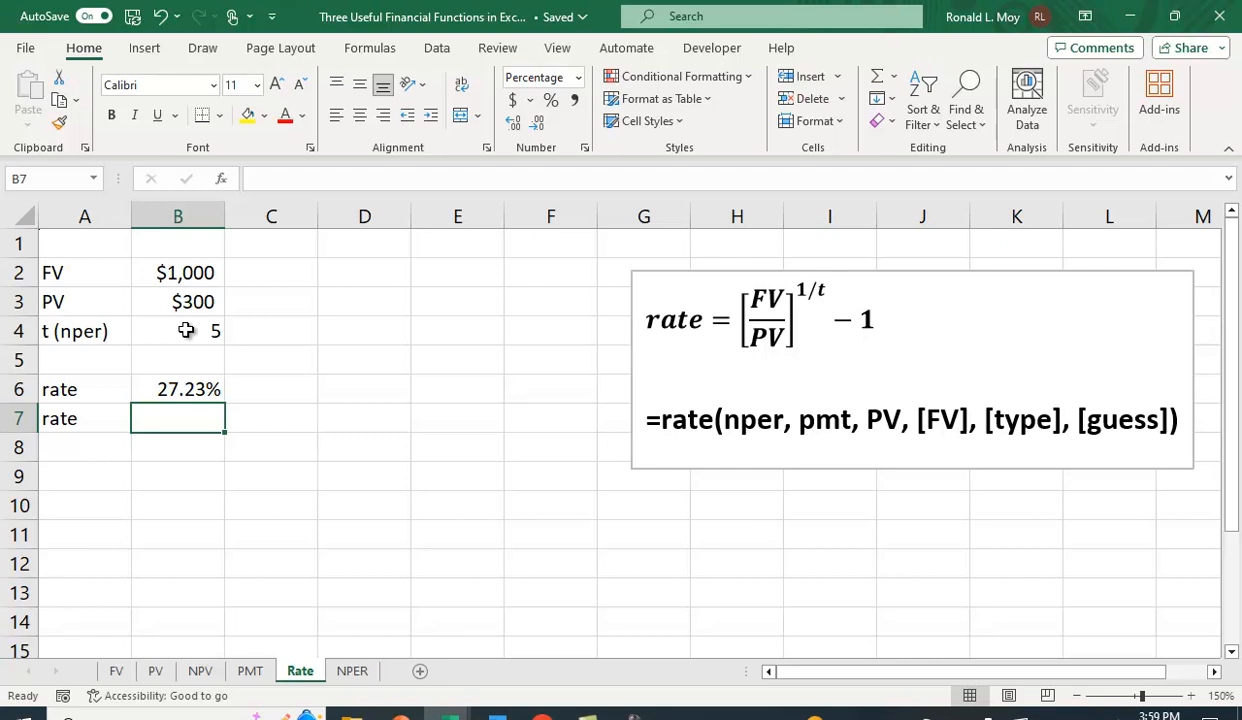
In B7 on the Rate sheet, enter the formula =rate(B4,0,-B3,B2) to compute the rate with the RATE function.
{"action": "type", "text": "="}
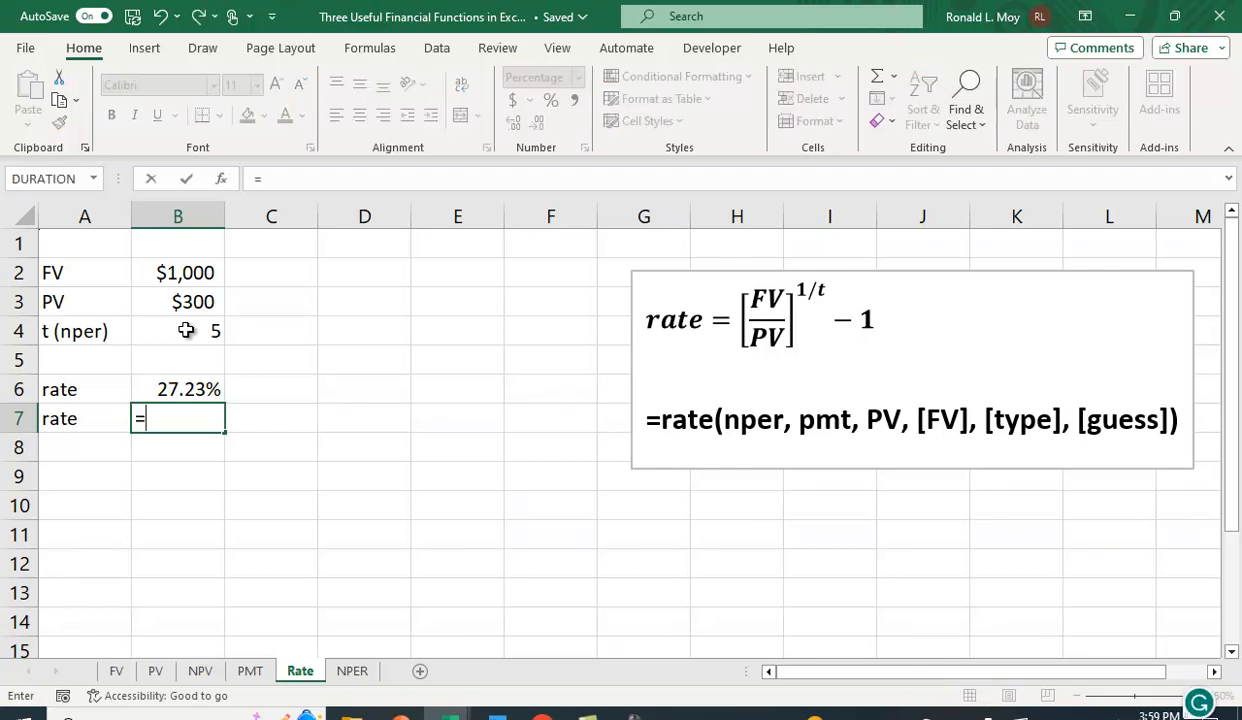
{"action": "type", "text": "rate("}
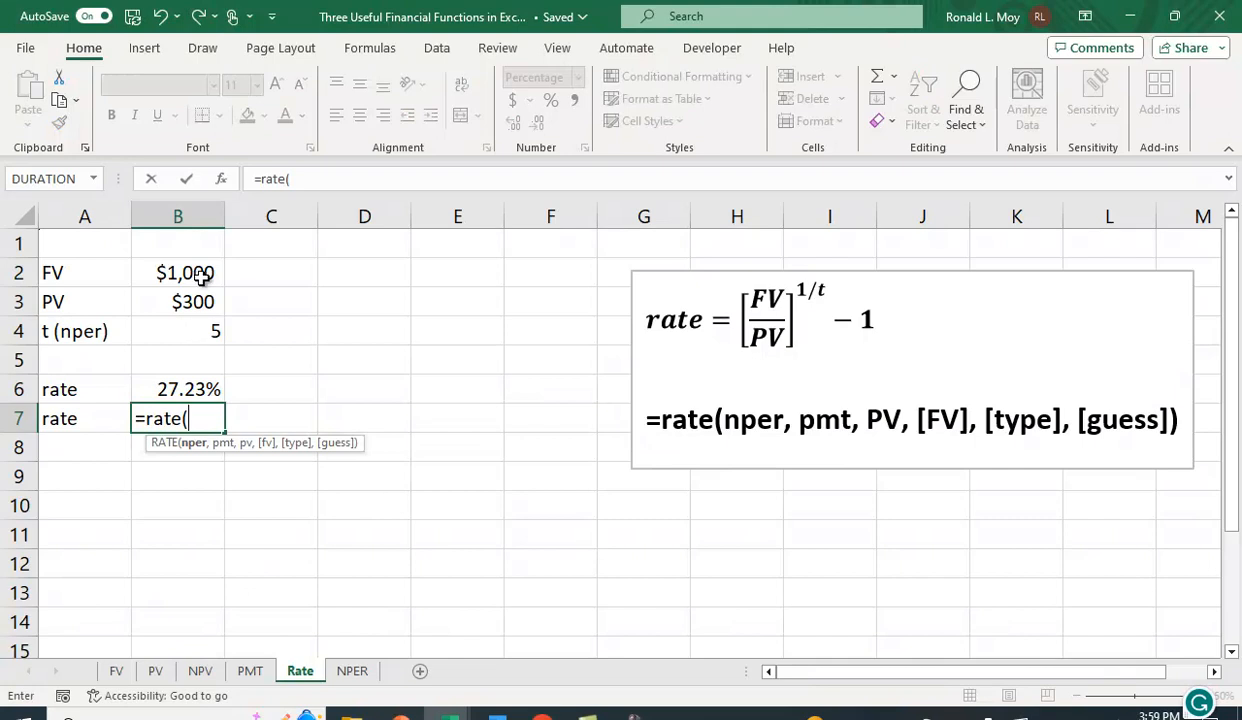
{"action": "left_click", "coordinate": [197, 333]}
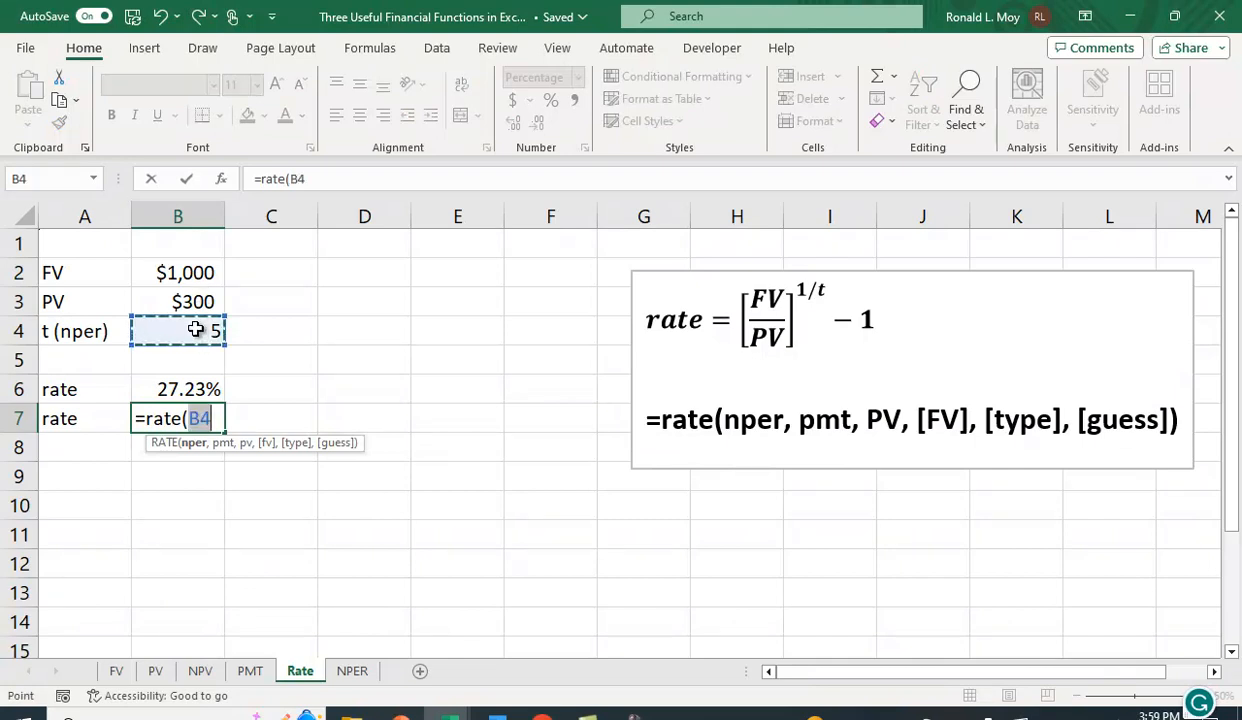
{"action": "type", "text": ",0,"}
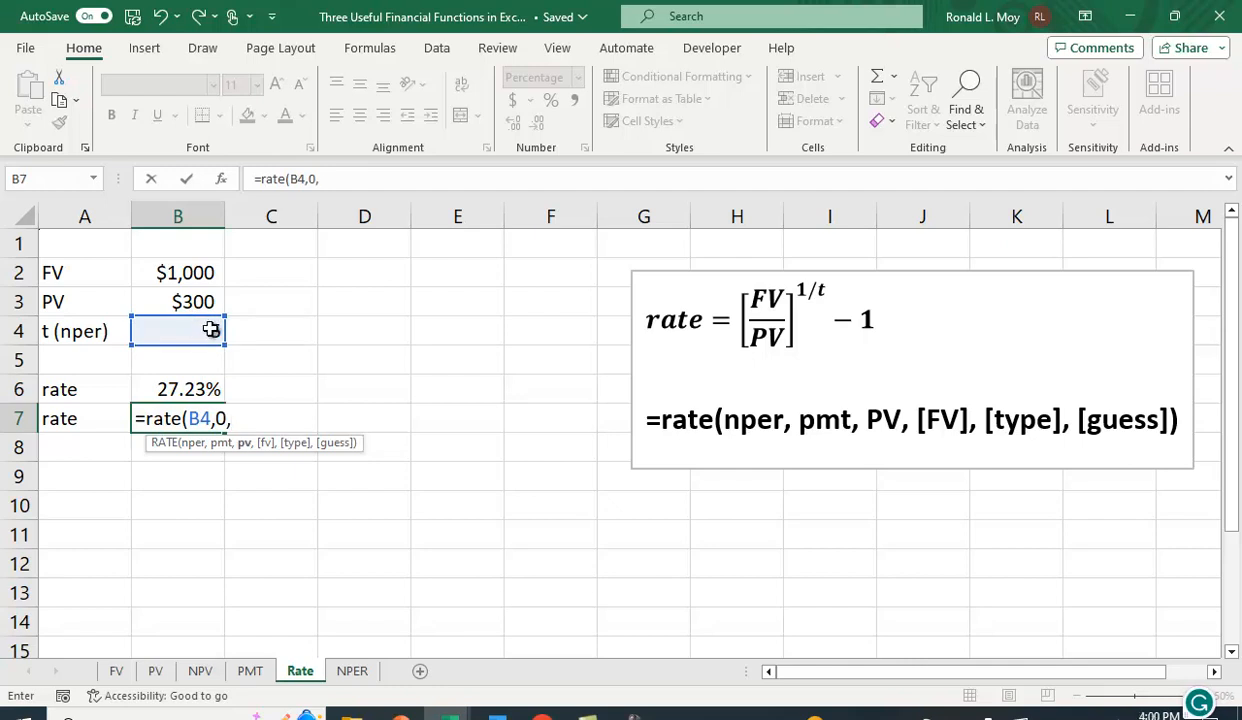
{"action": "type", "text": "-"}
{"action": "left_click", "coordinate": [180, 300]}
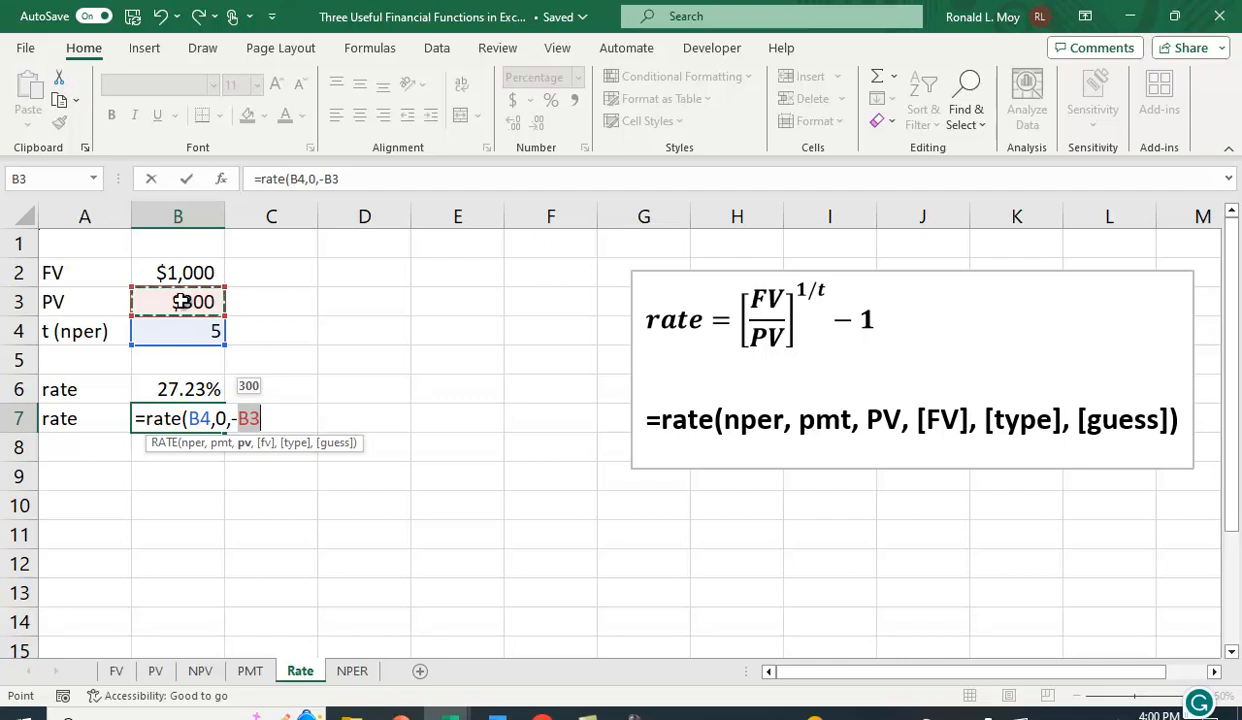
{"action": "type", "text": ","}
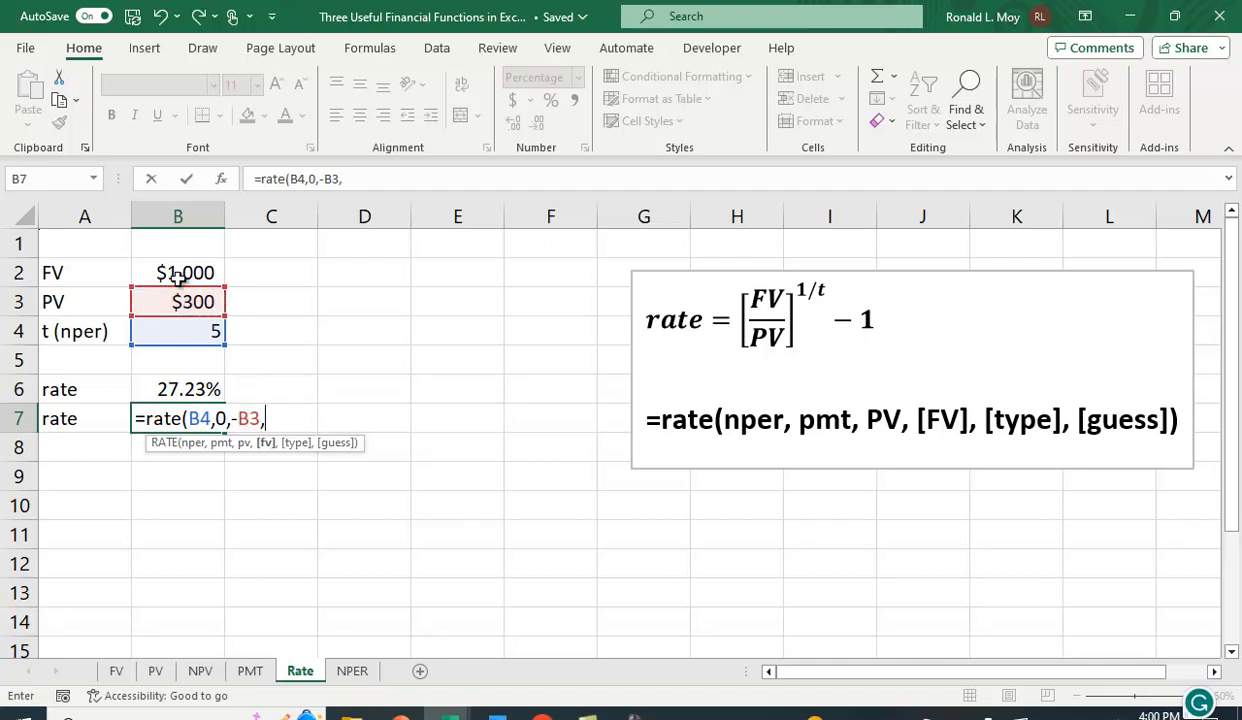
{"action": "left_click", "coordinate": [183, 276]}
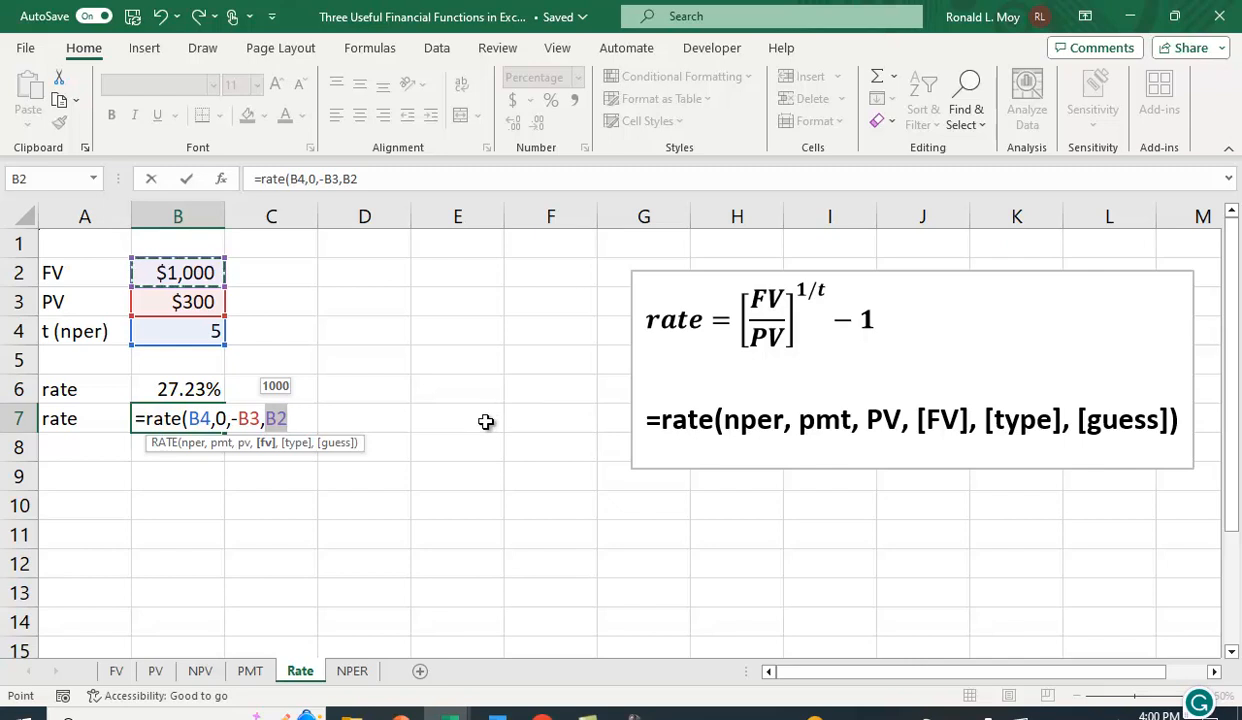
{"action": "type", "text": ")"}
{"action": "key", "text": "Return"}
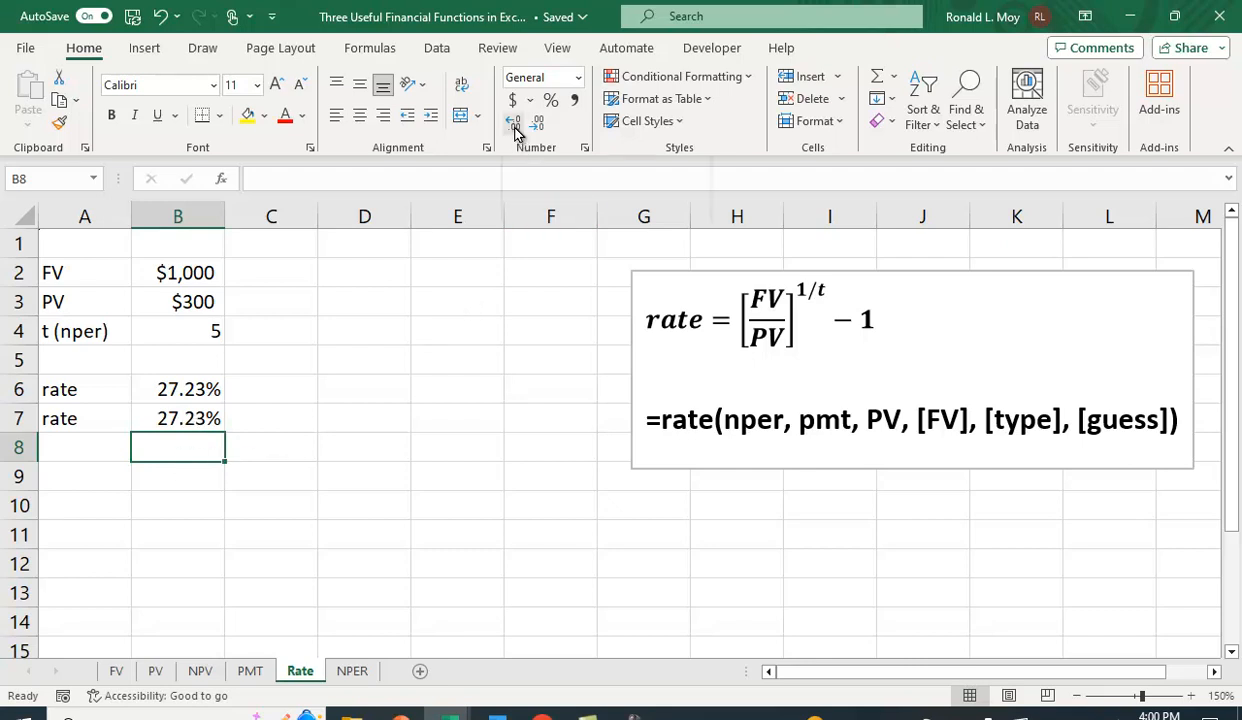
{"action": "left_click", "coordinate": [200, 405]}
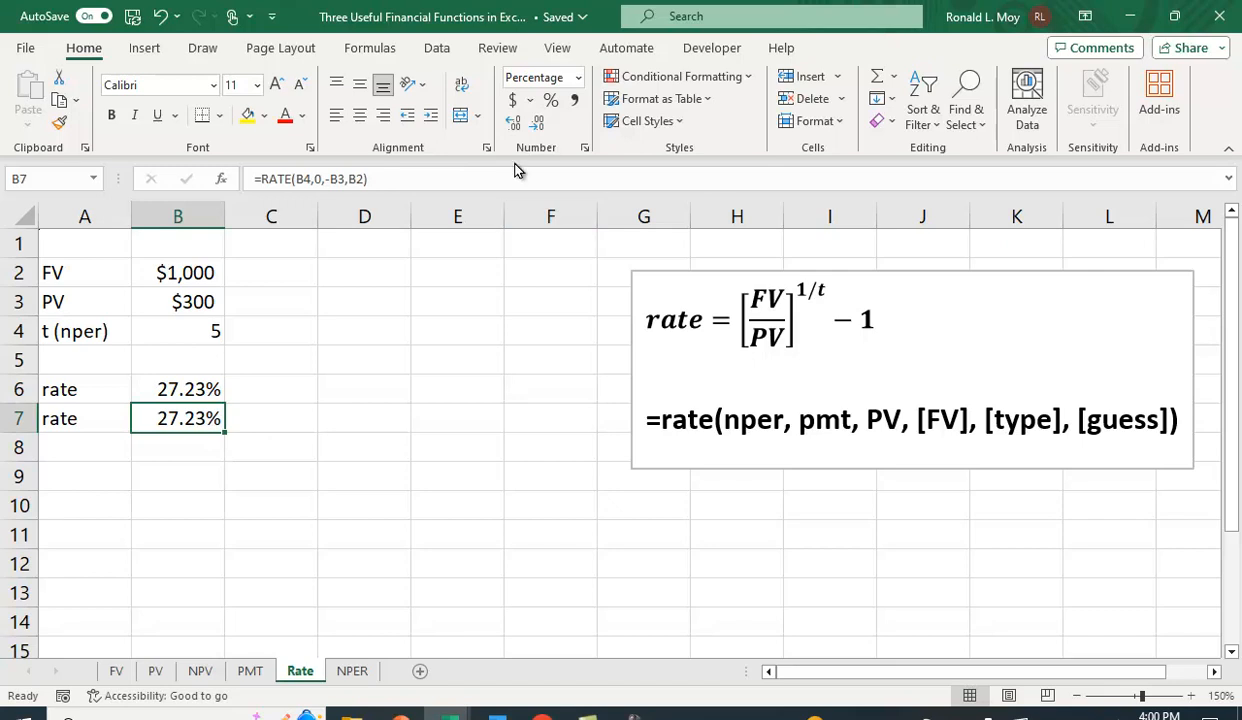
{"action": "left_click", "coordinate": [514, 124]}
{"action": "left_click", "coordinate": [514, 124]}
{"action": "left_click", "coordinate": [537, 124]}
{"action": "left_click", "coordinate": [537, 124]}
On the NPER sheet, enter the formula =(ln(B2/B3))/(ln(1+B4)) in B6 to compute nper manually.
{"action": "left_click", "coordinate": [353, 672]}
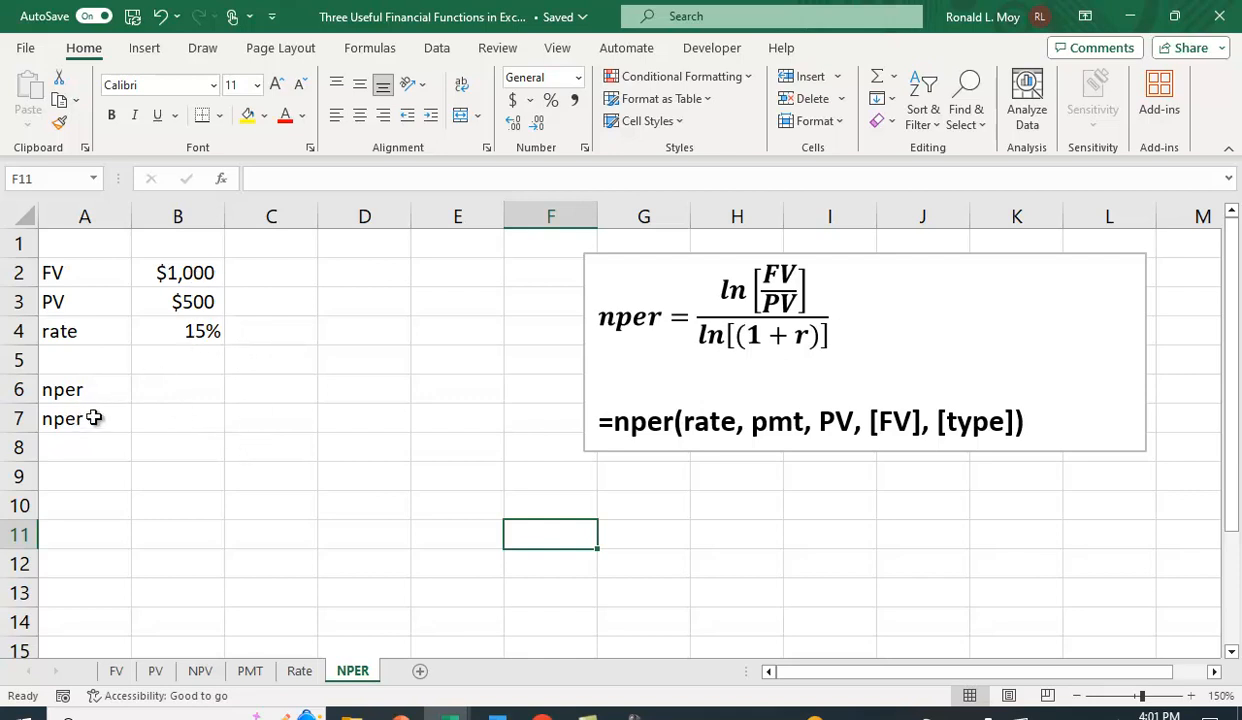
{"action": "left_click", "coordinate": [172, 394]}
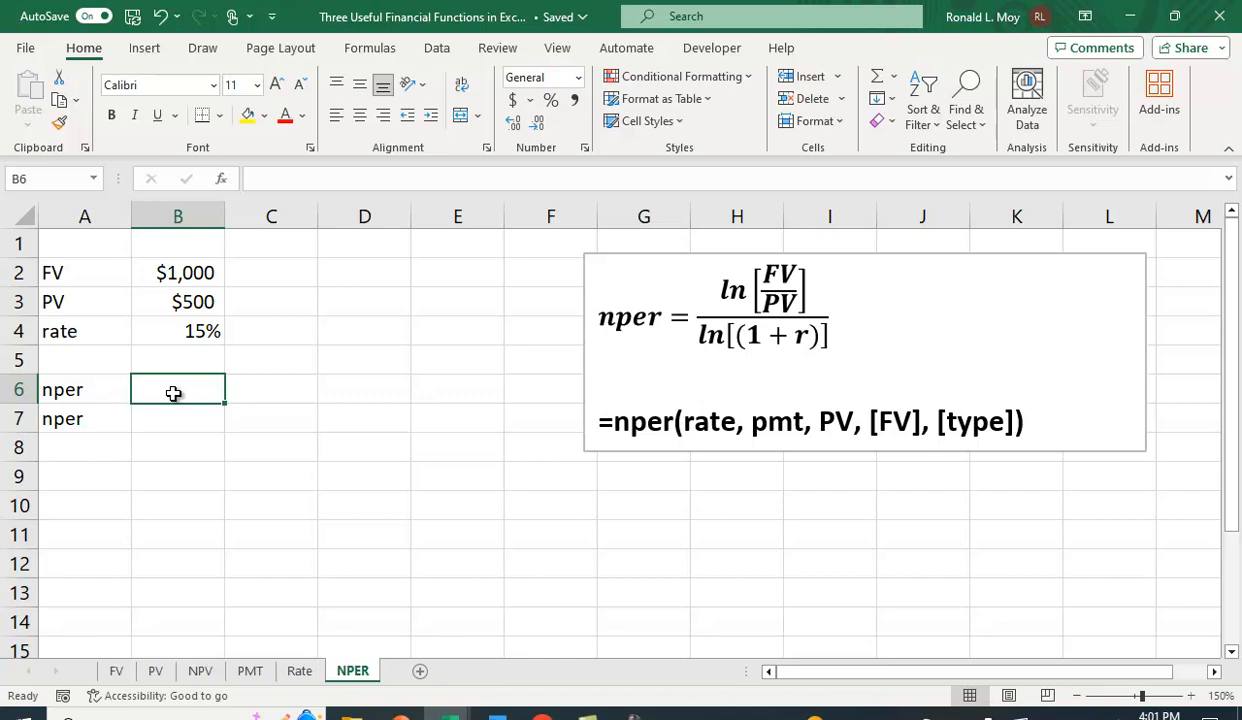
{"action": "type", "text": "="}
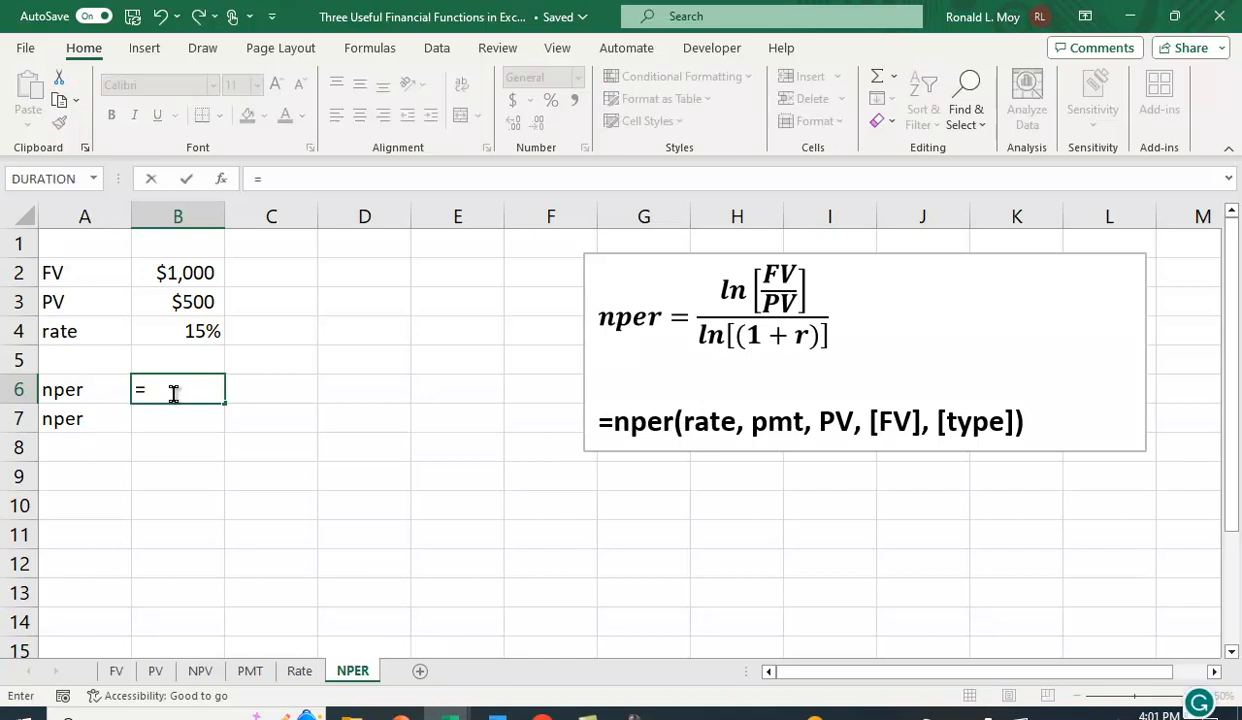
{"action": "type", "text": "(ln("}
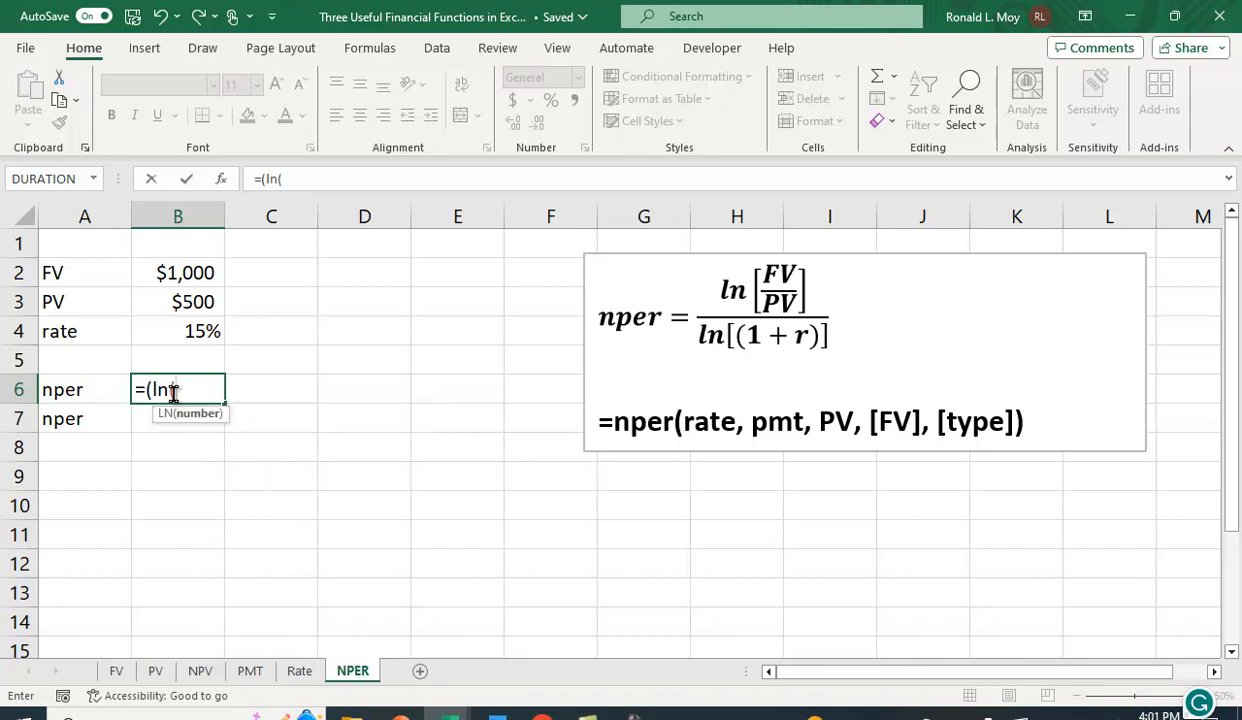
{"action": "left_click", "coordinate": [193, 274]}
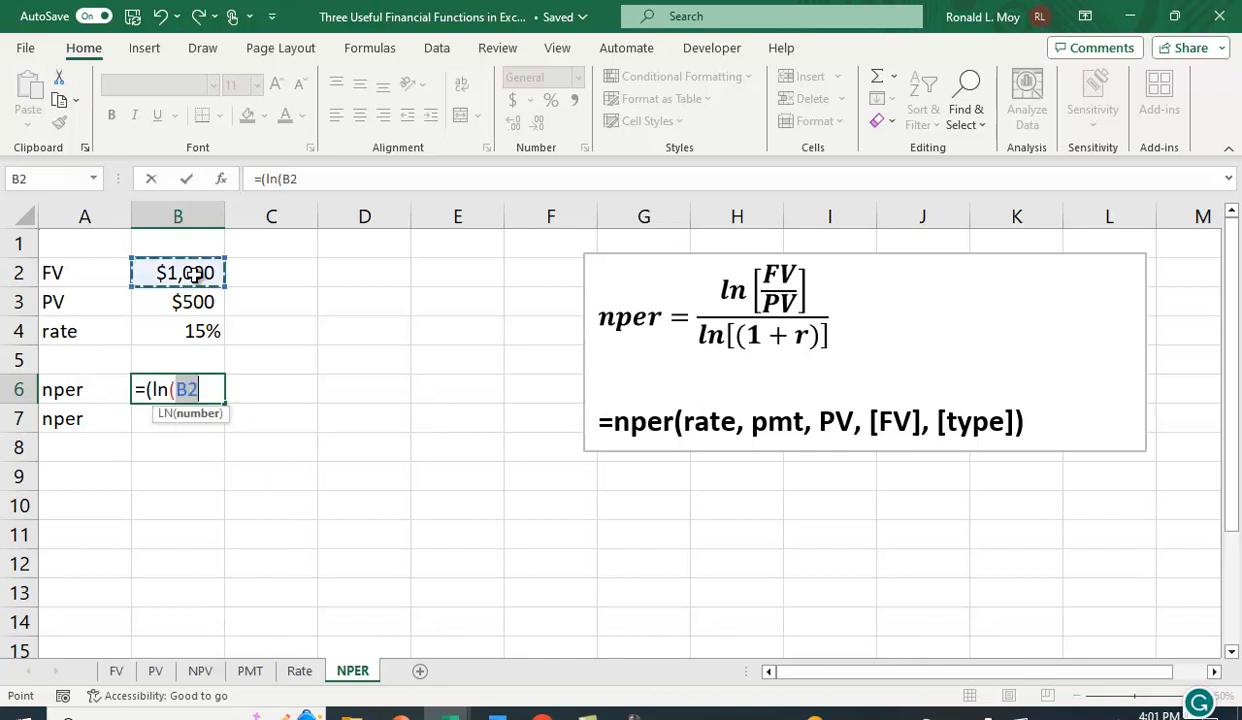
{"action": "type", "text": "/"}
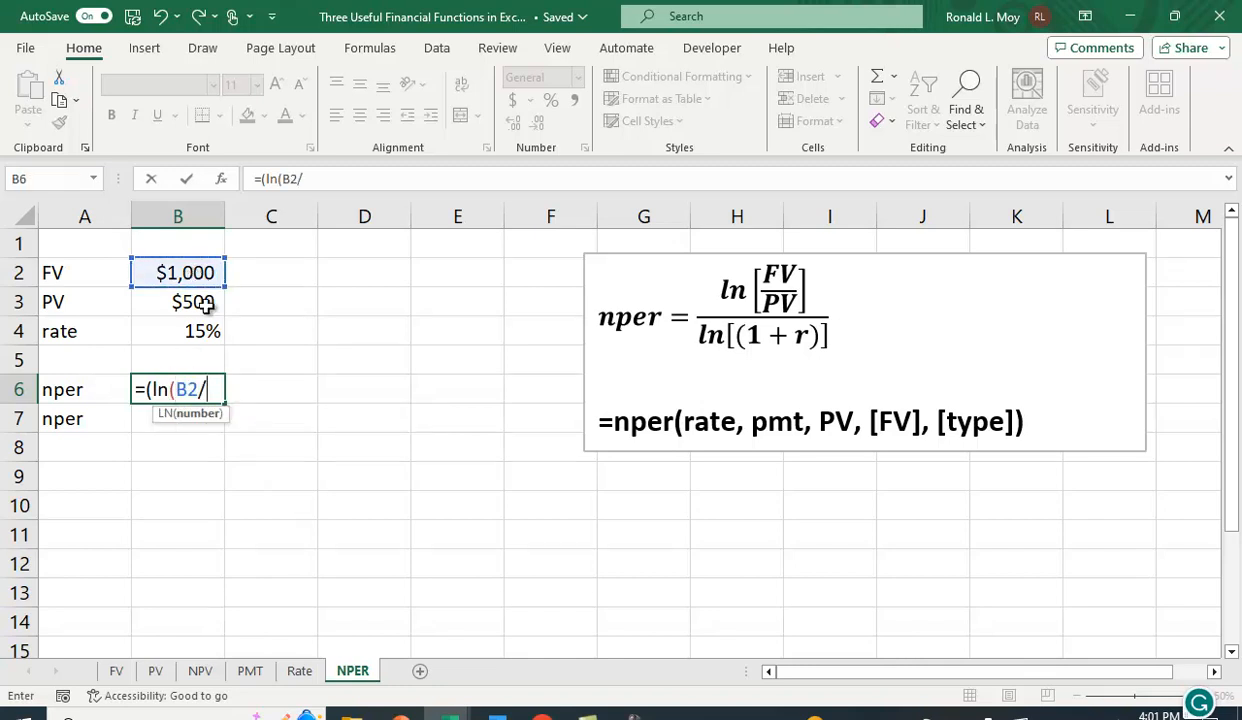
{"action": "left_click", "coordinate": [200, 303]}
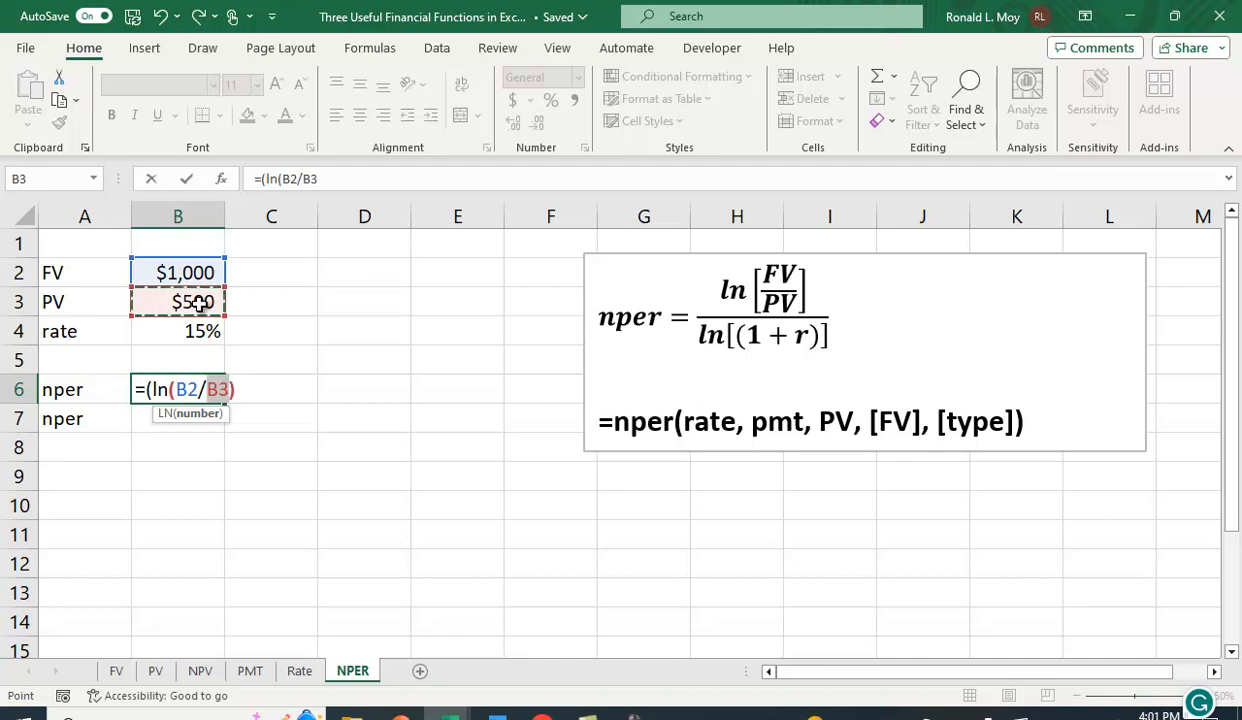
{"action": "type", "text": "))/"}
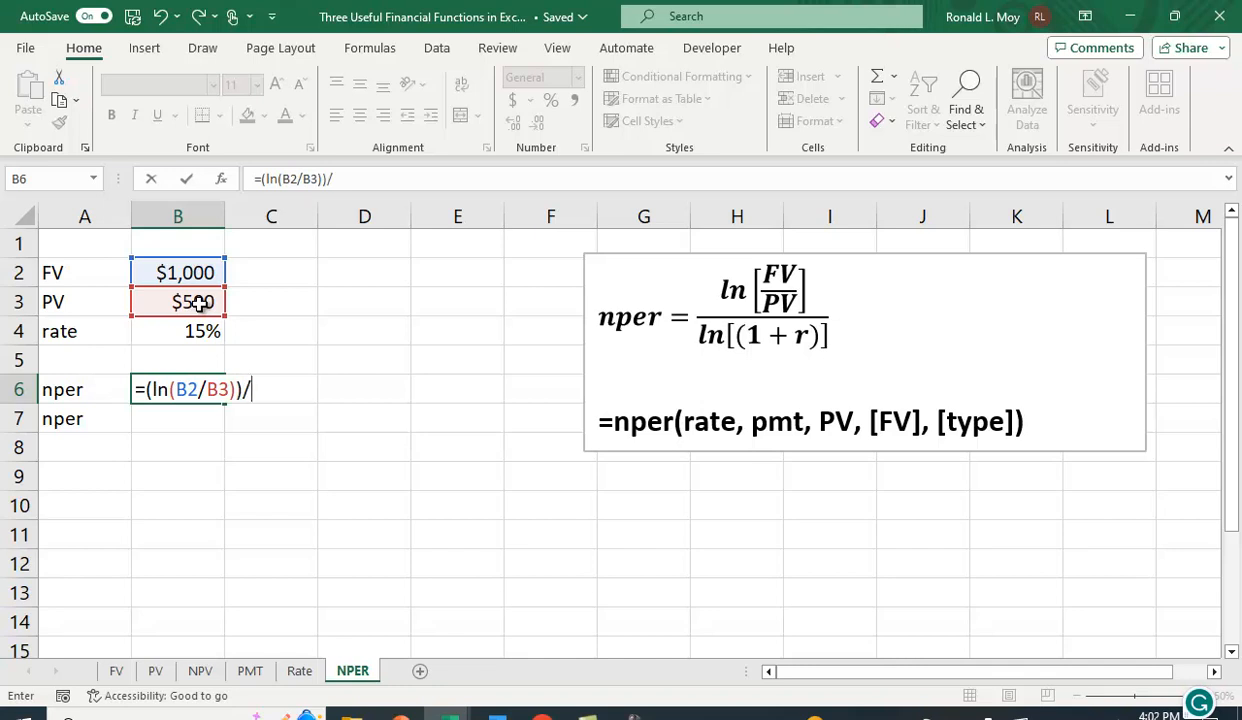
{"action": "type", "text": "(ln"}
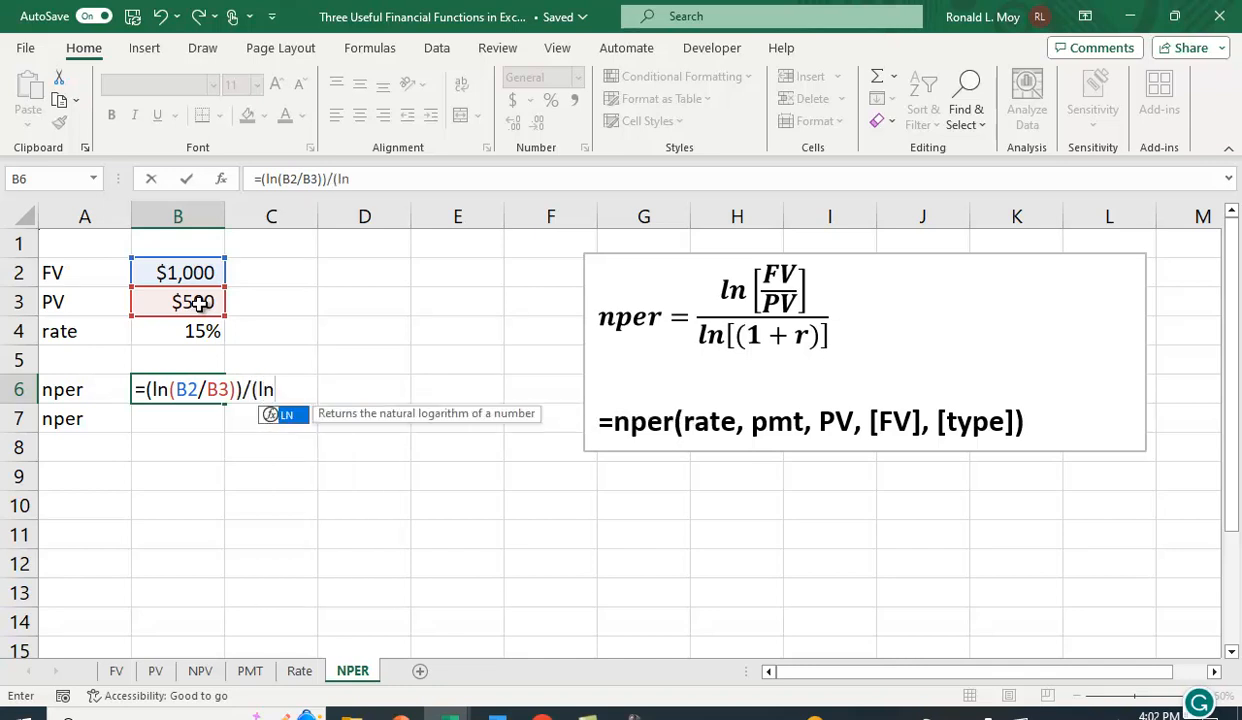
{"action": "type", "text": "(1+"}
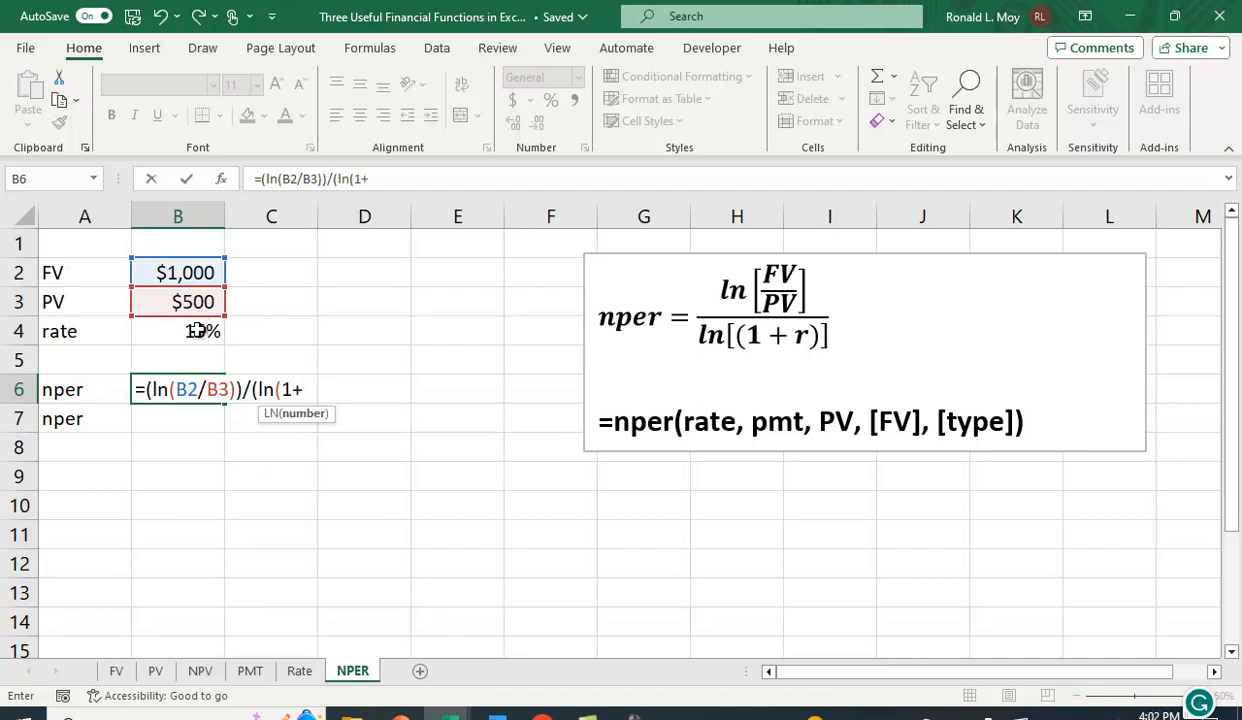
{"action": "left_click", "coordinate": [196, 333]}
{"action": "type", "text": ")"}
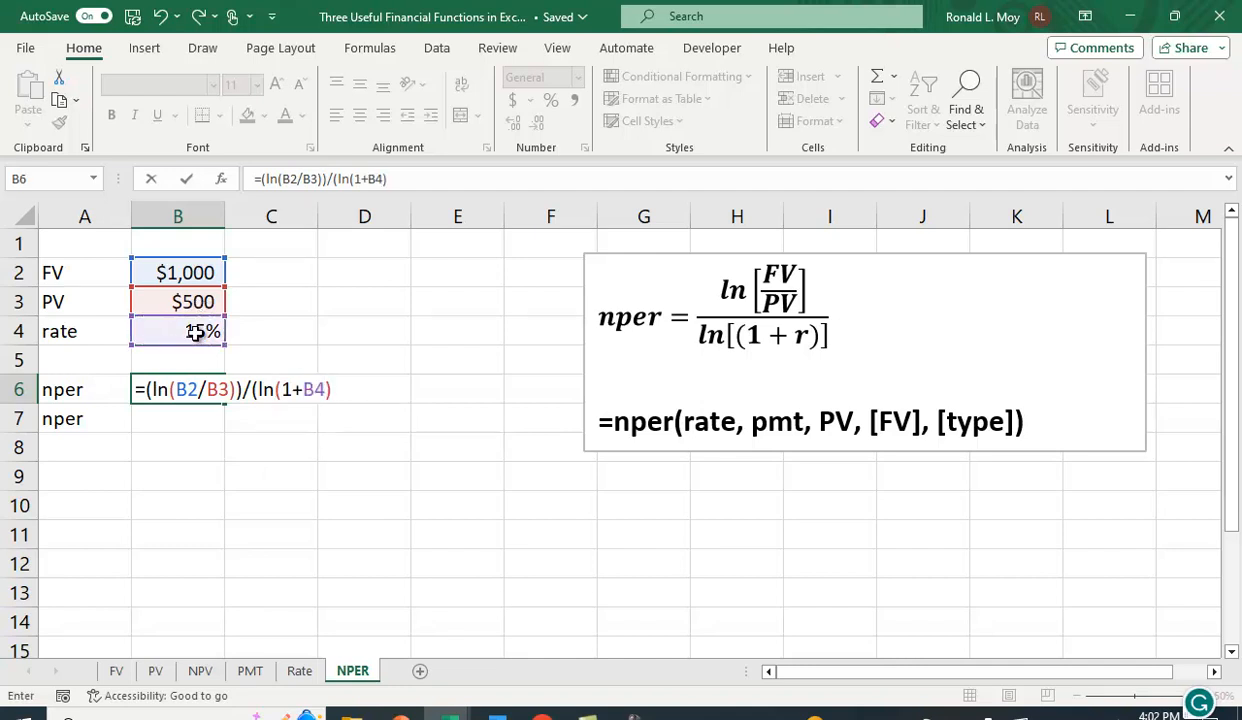
{"action": "type", "text": ")"}
{"action": "key", "text": "Return"}
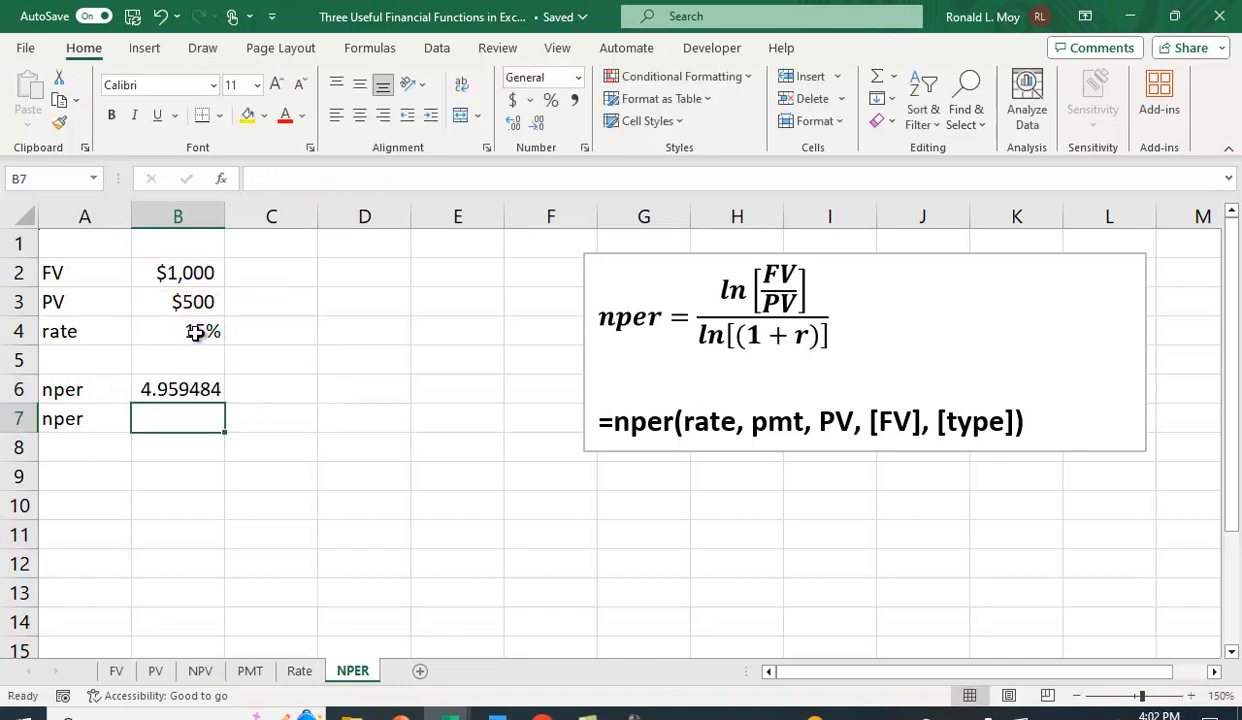
Reduce the displayed decimals of B6 to two decimal places.
{"action": "left_click", "coordinate": [183, 390]}
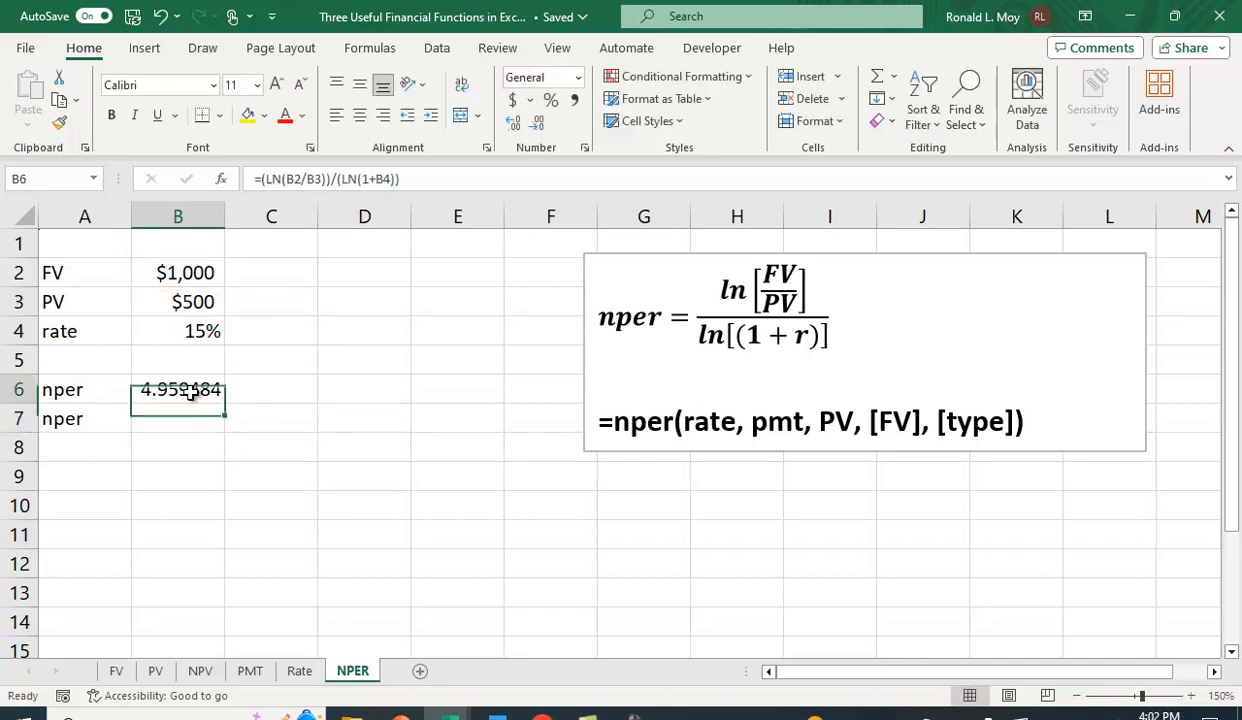
{"action": "left_click", "coordinate": [536, 127]}
{"action": "left_click", "coordinate": [536, 127]}
{"action": "left_click", "coordinate": [536, 127]}
{"action": "left_click", "coordinate": [536, 127]}
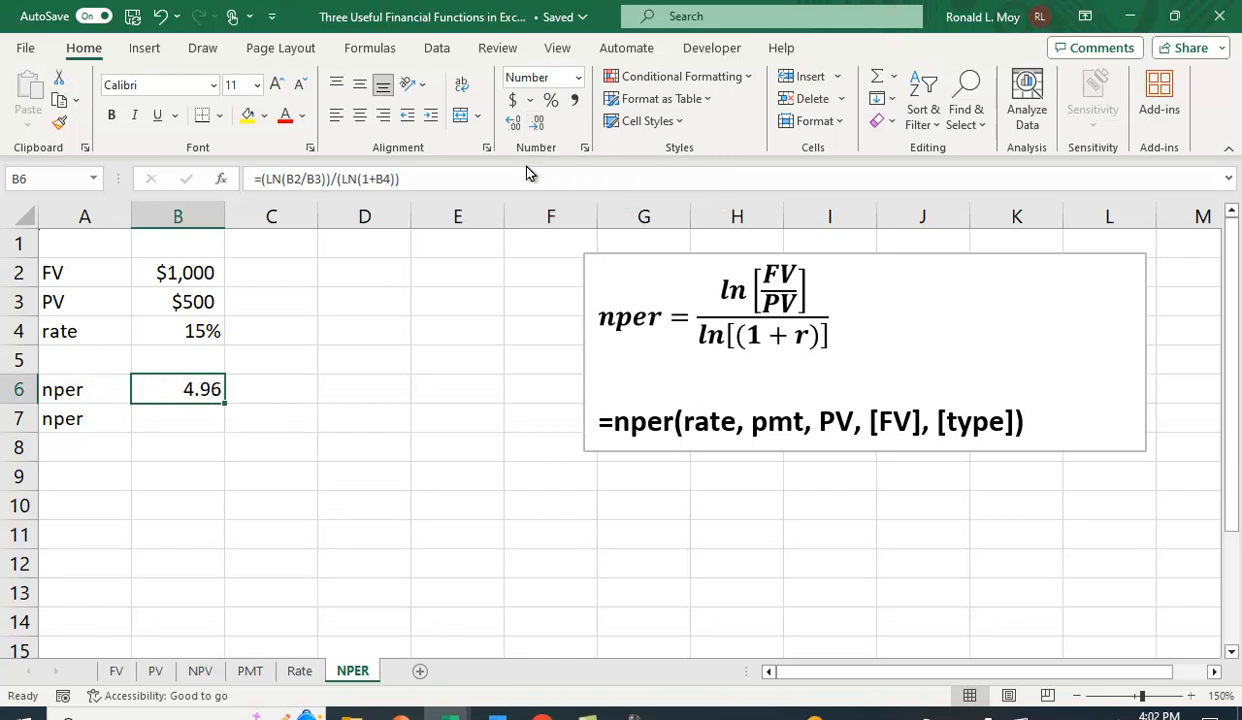
In B7, enter the formula =nper(B4,0,-B3,B2) to compute nper with the NPER function.
{"action": "left_click", "coordinate": [192, 413]}
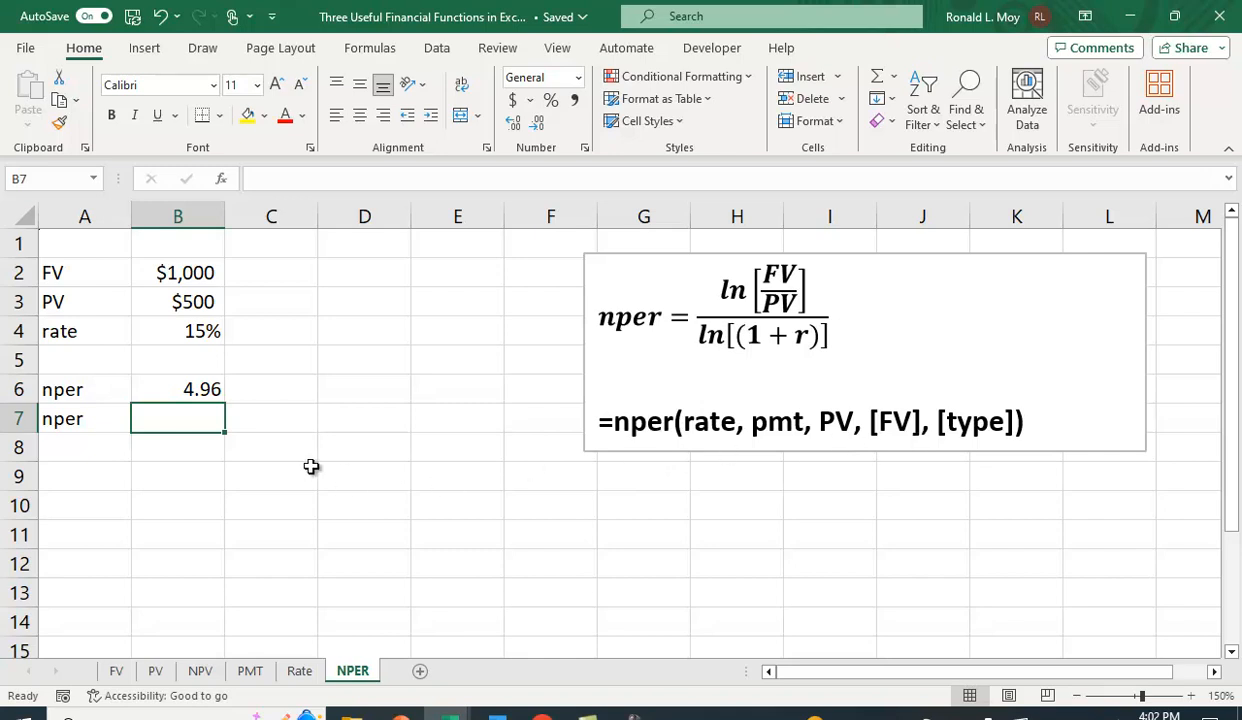
{"action": "type", "text": "="}
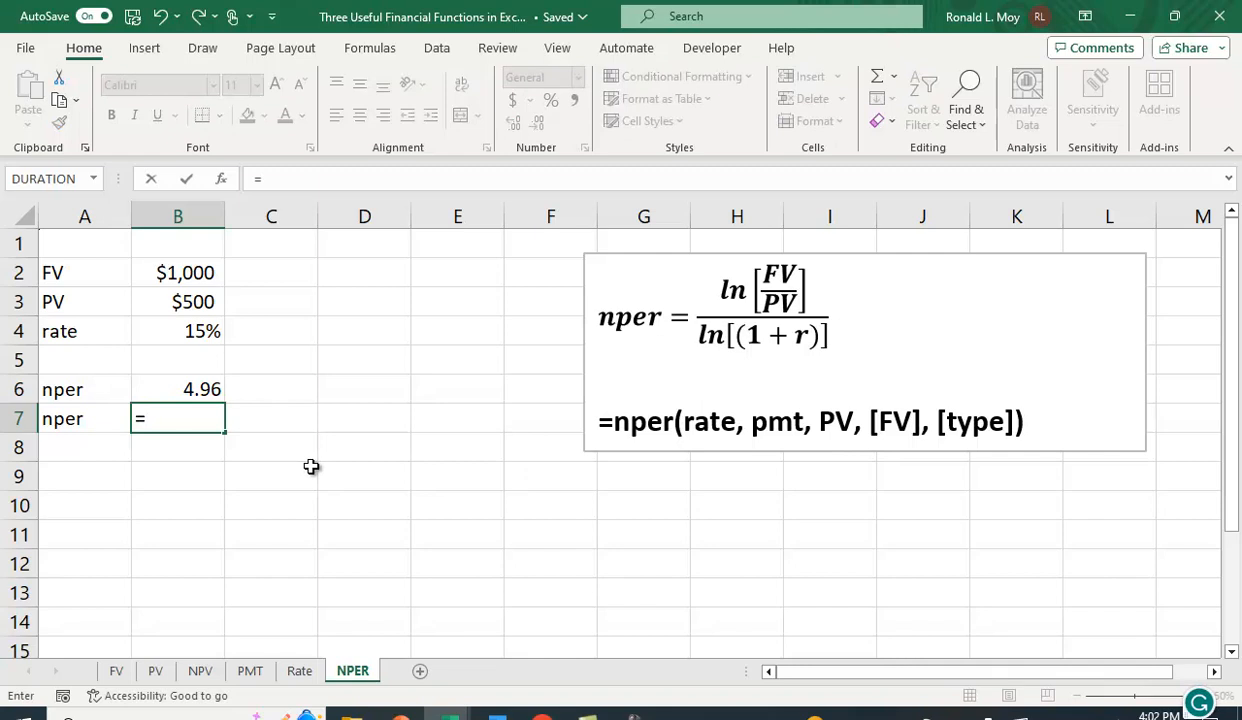
{"action": "type", "text": "nper("}
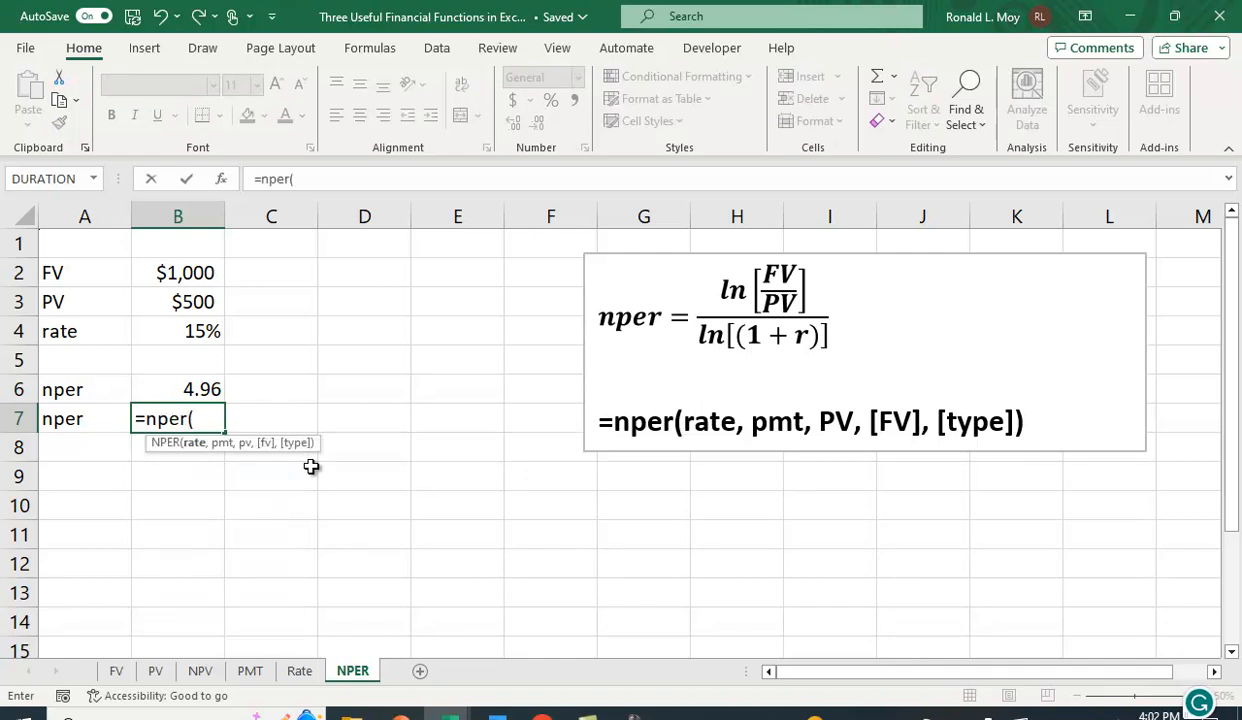
{"action": "left_click", "coordinate": [180, 325]}
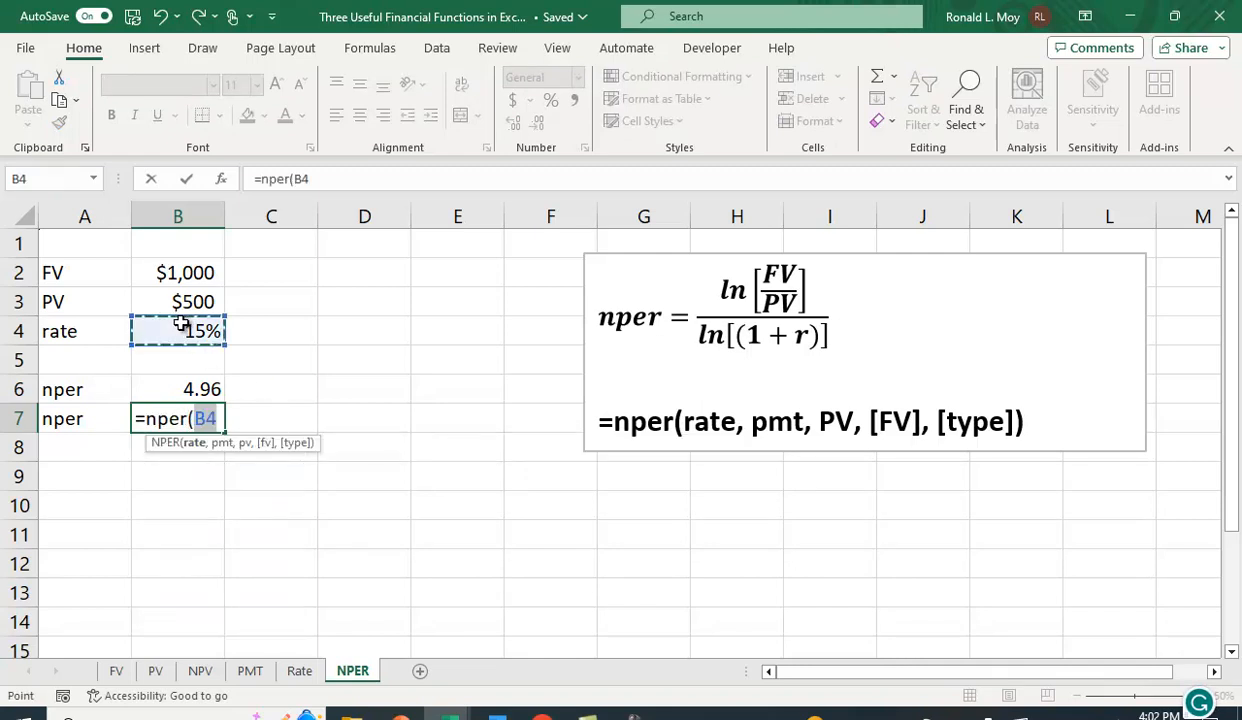
{"action": "type", "text": ","}
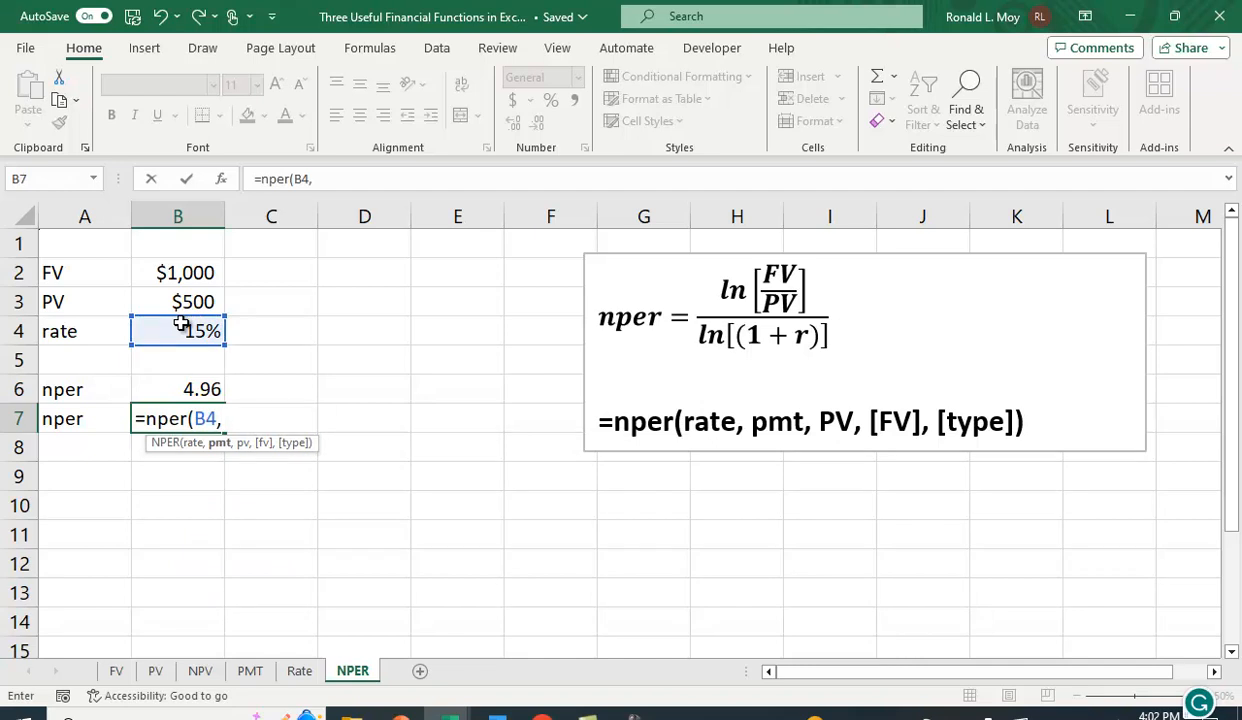
{"action": "type", "text": "0,-"}
{"action": "left_click", "coordinate": [199, 303]}
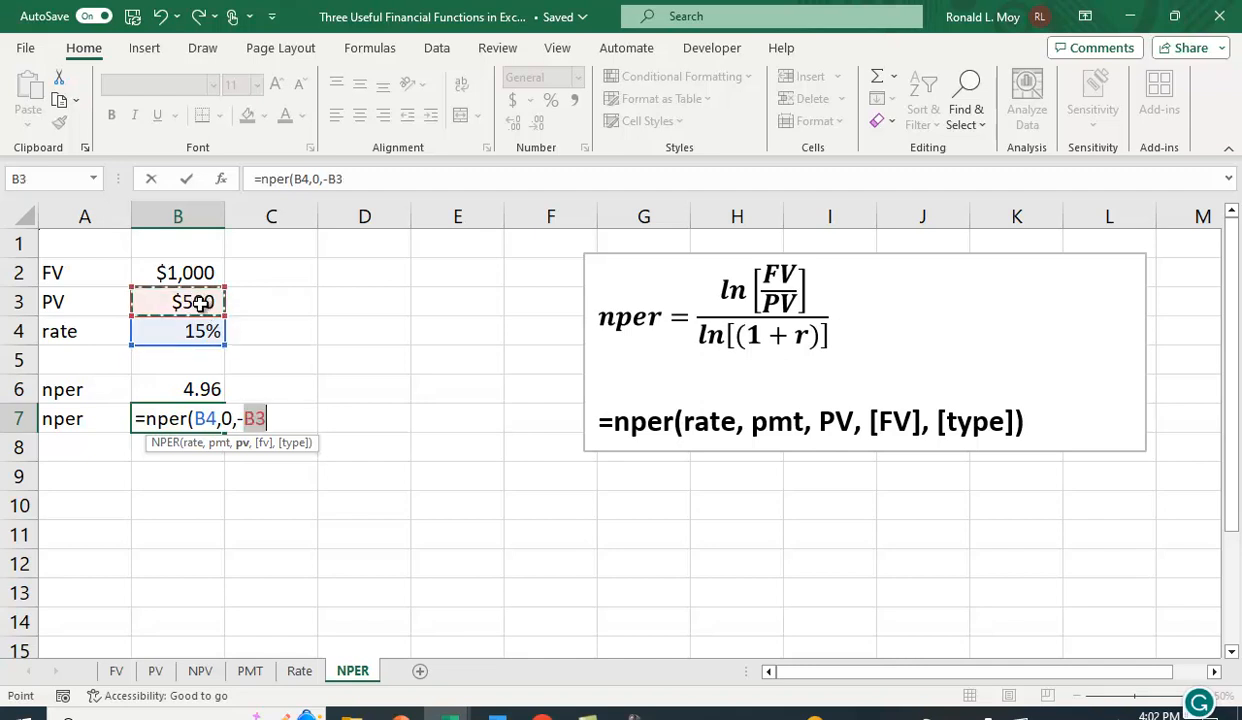
{"action": "type", "text": ","}
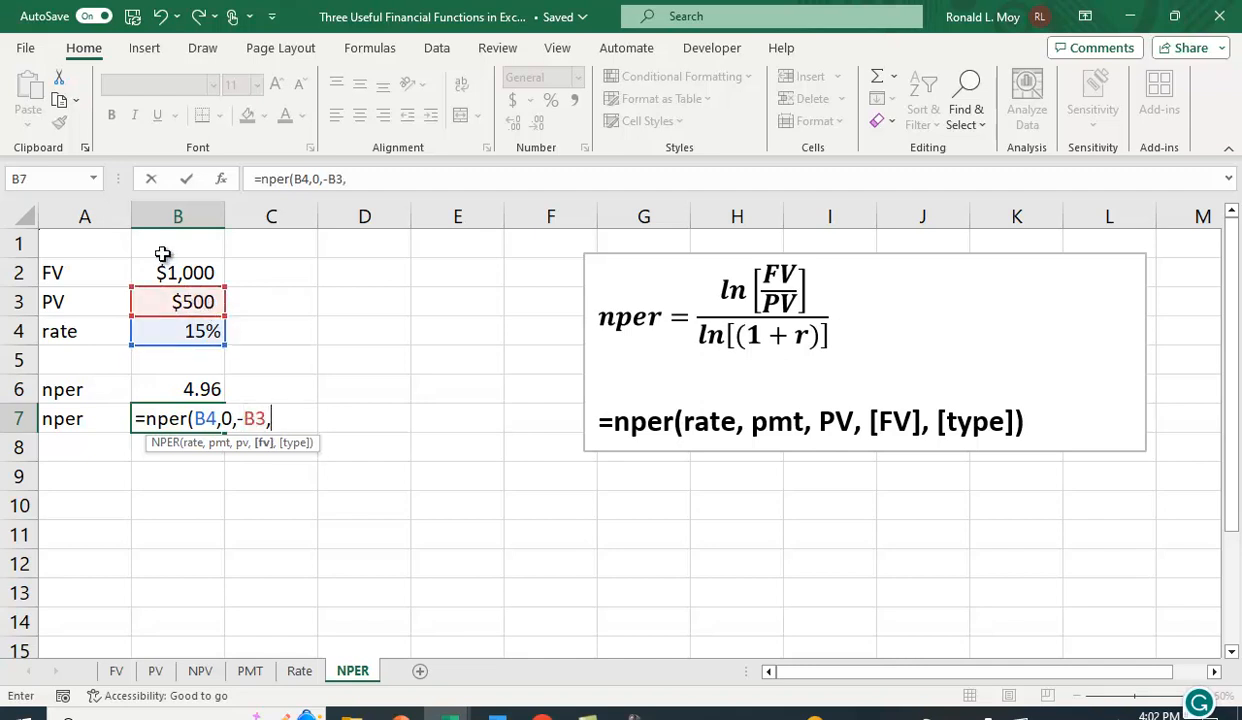
{"action": "left_click", "coordinate": [171, 274]}
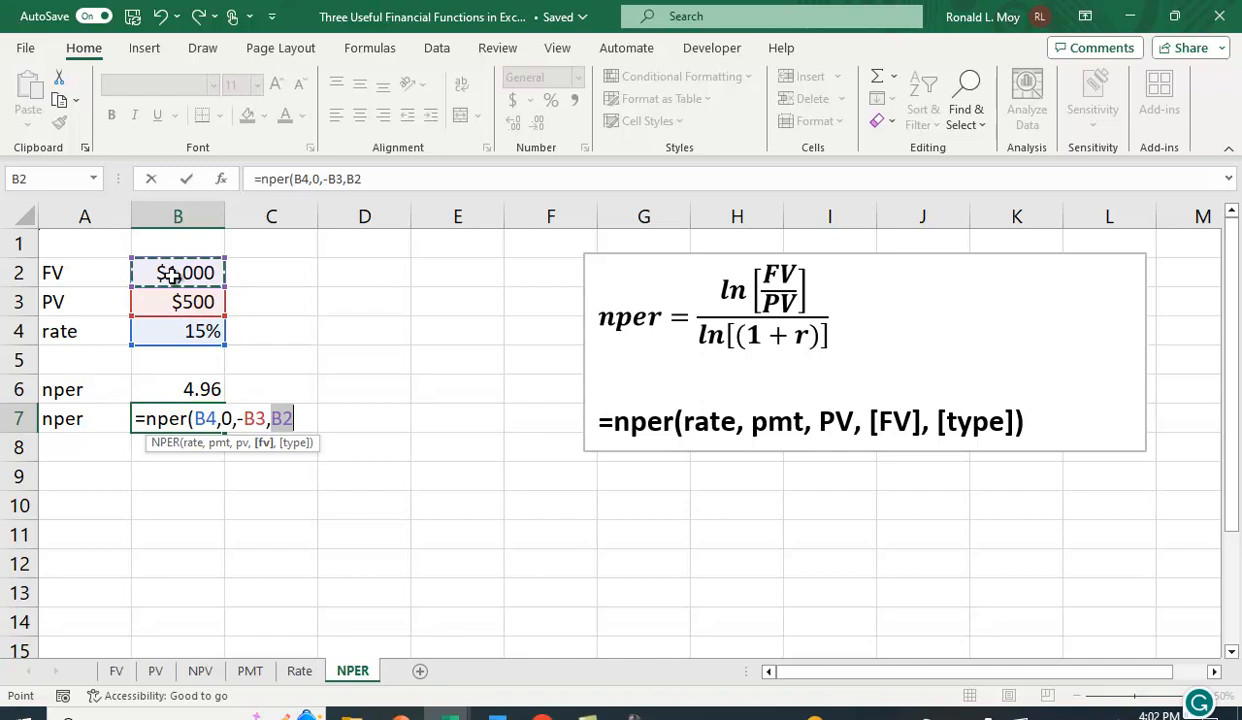
{"action": "type", "text": ")"}
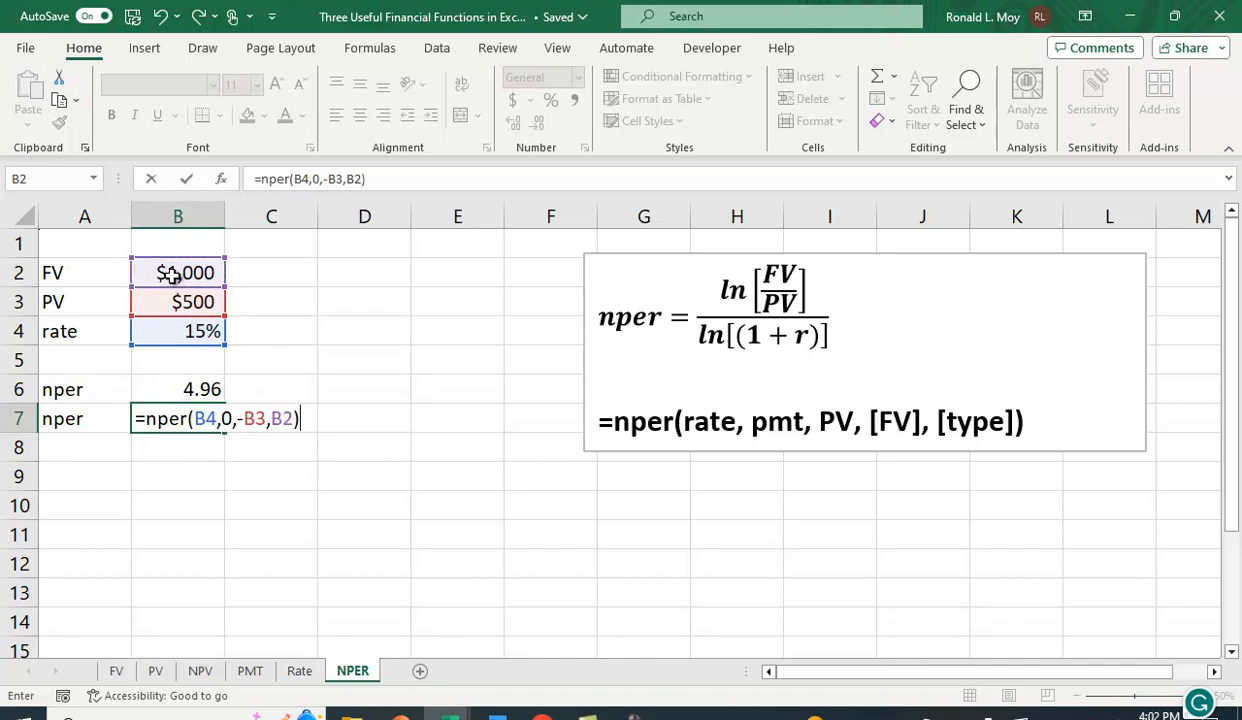
{"action": "key", "text": "Return"}
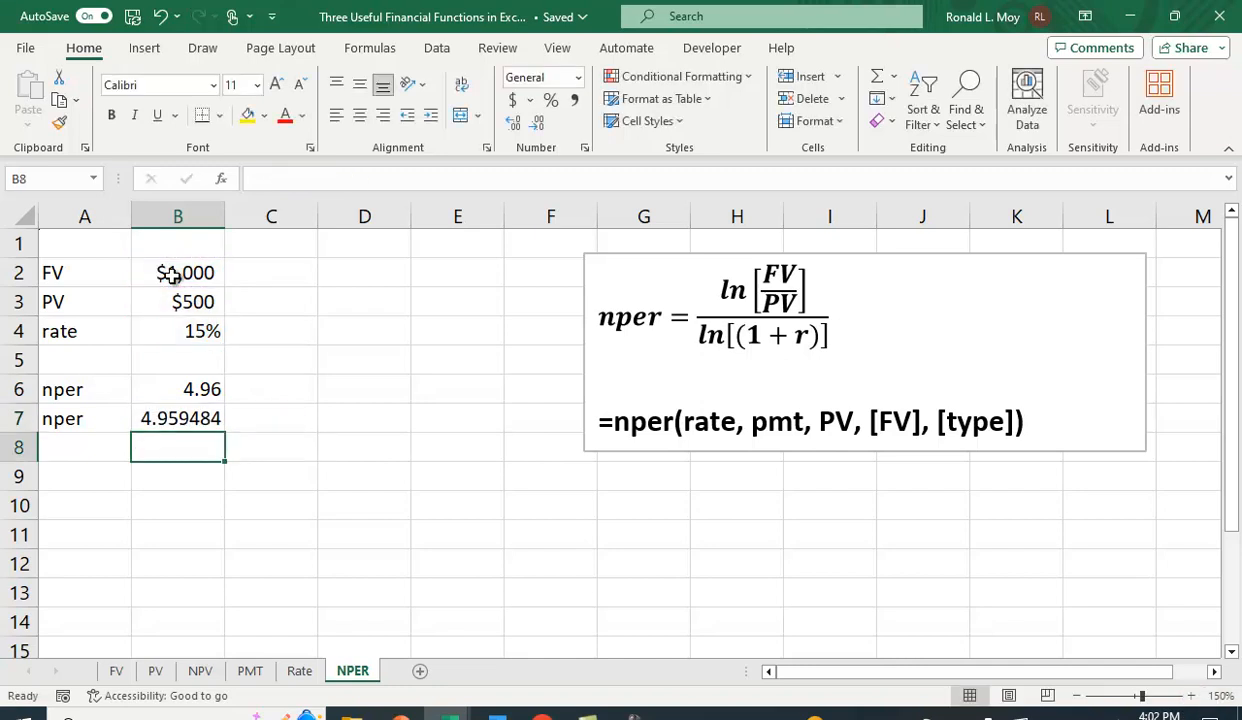
Reduce the displayed decimals of B7 to two decimal places.
{"action": "left_click", "coordinate": [175, 421]}
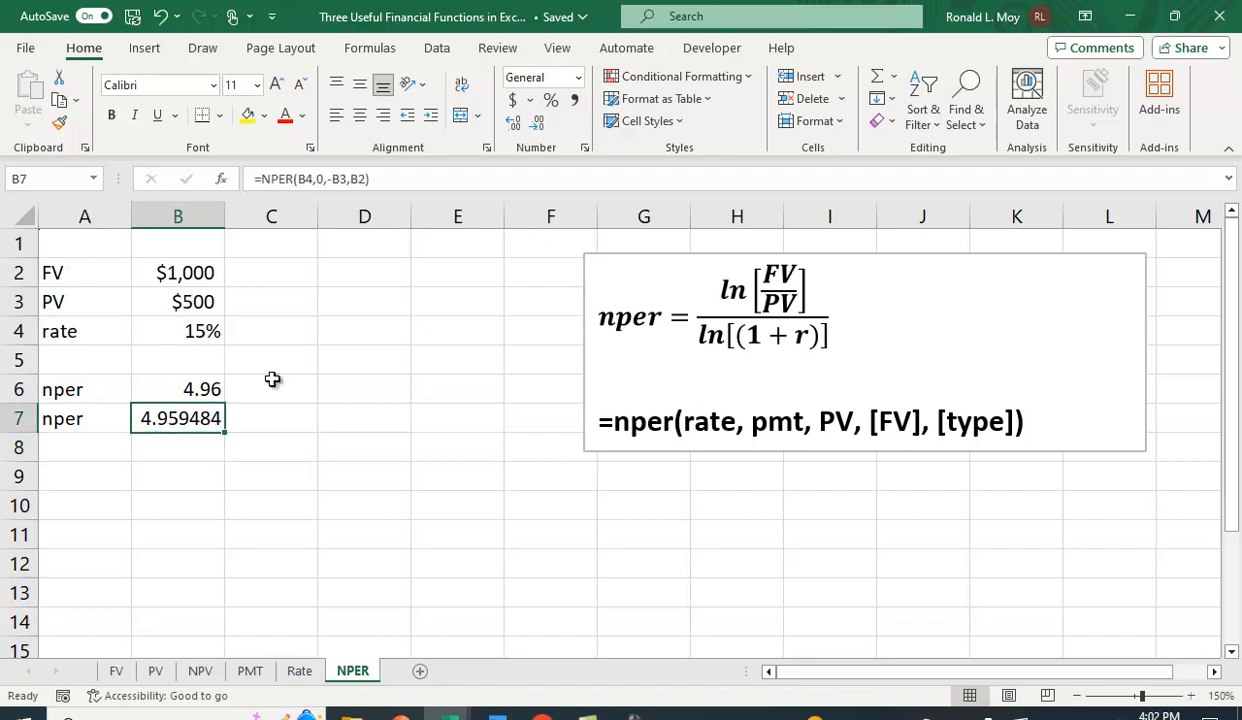
{"action": "left_click", "coordinate": [537, 124]}
{"action": "left_click", "coordinate": [537, 124]}
{"action": "left_click", "coordinate": [537, 124]}
{"action": "left_click", "coordinate": [537, 124]}
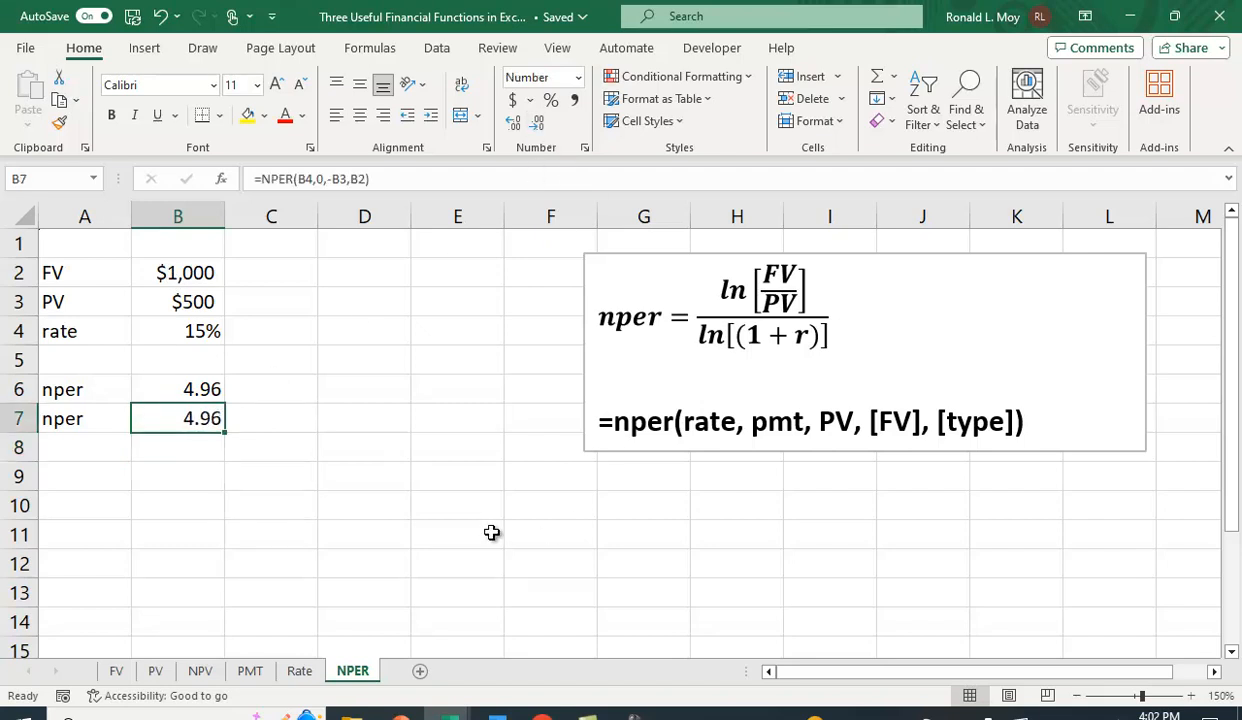